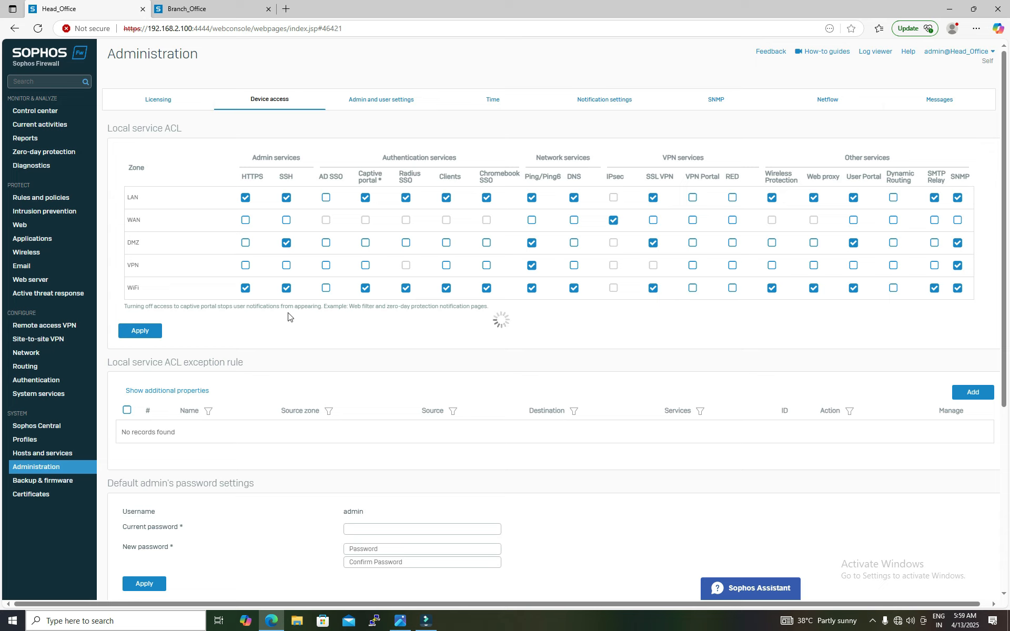
Step: On the branch office firewall, allow IPsec from the WAN zone in the local service ACL and apply the change
click(222, 9)
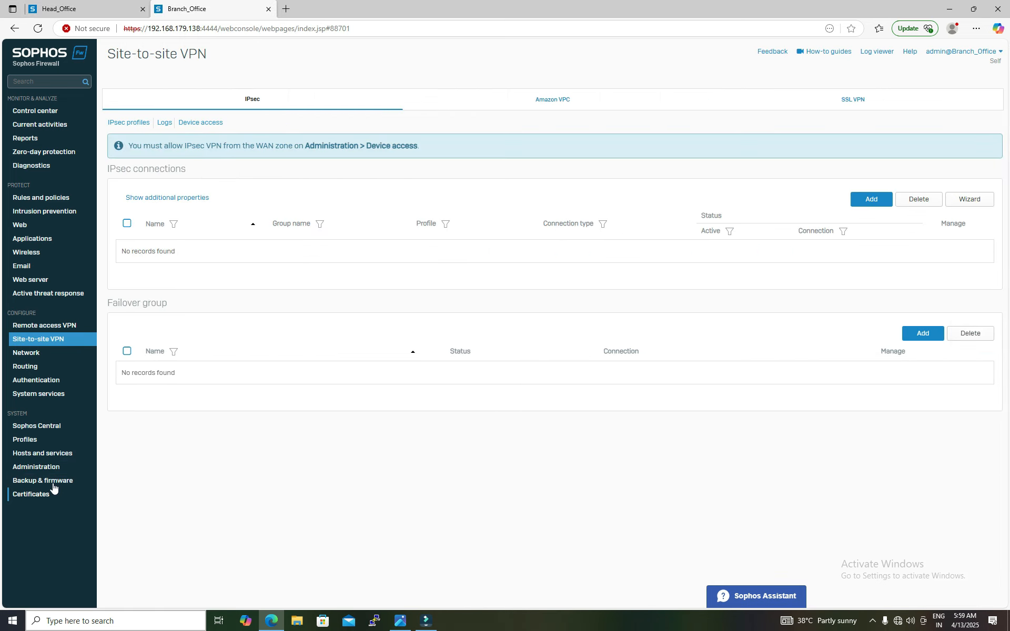
click(63, 468)
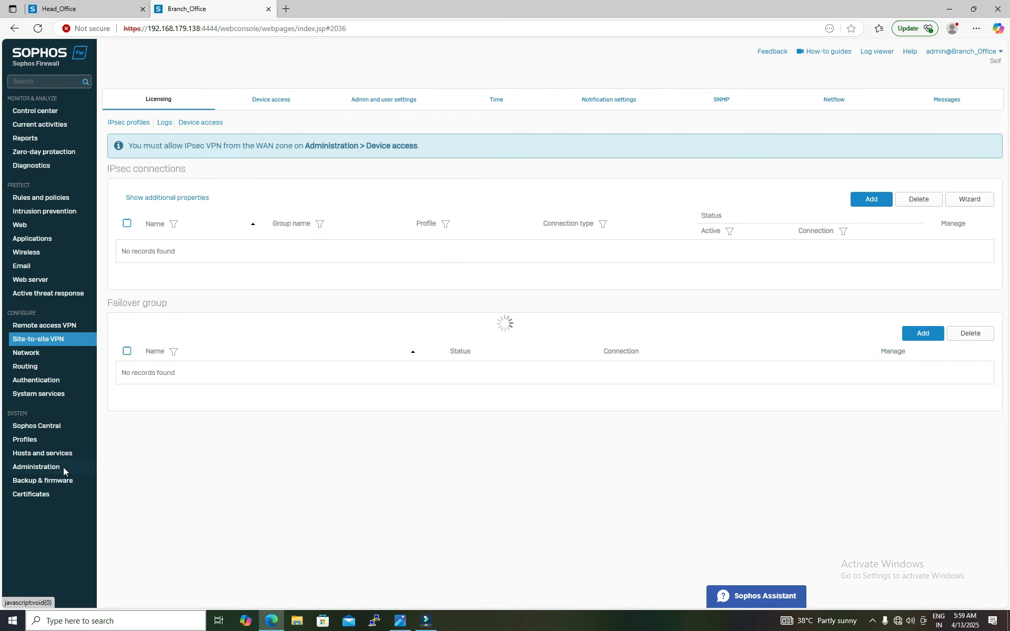
click(276, 105)
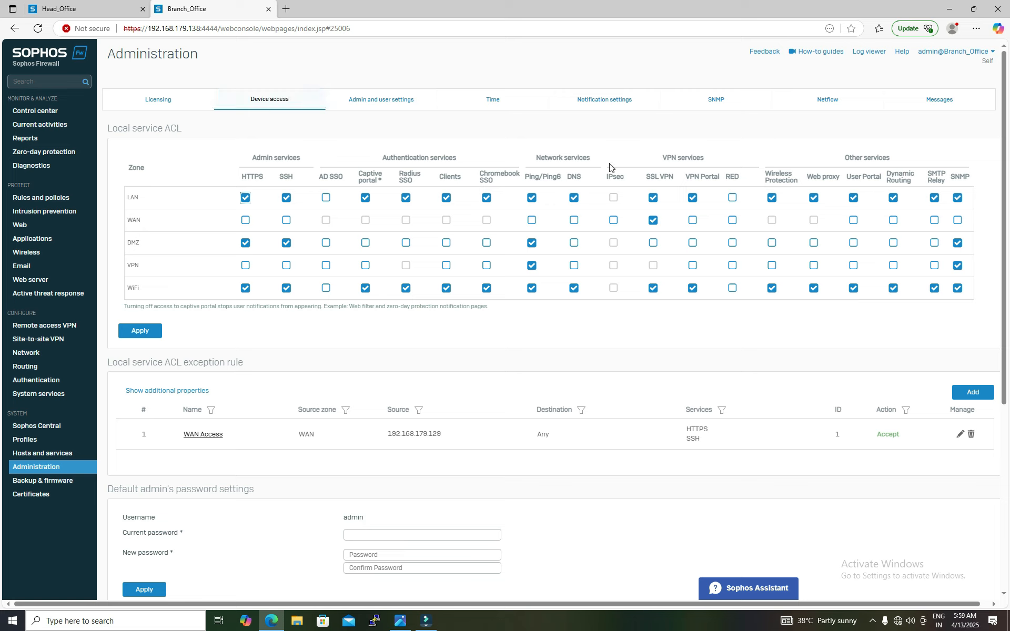
click(613, 221)
click(139, 332)
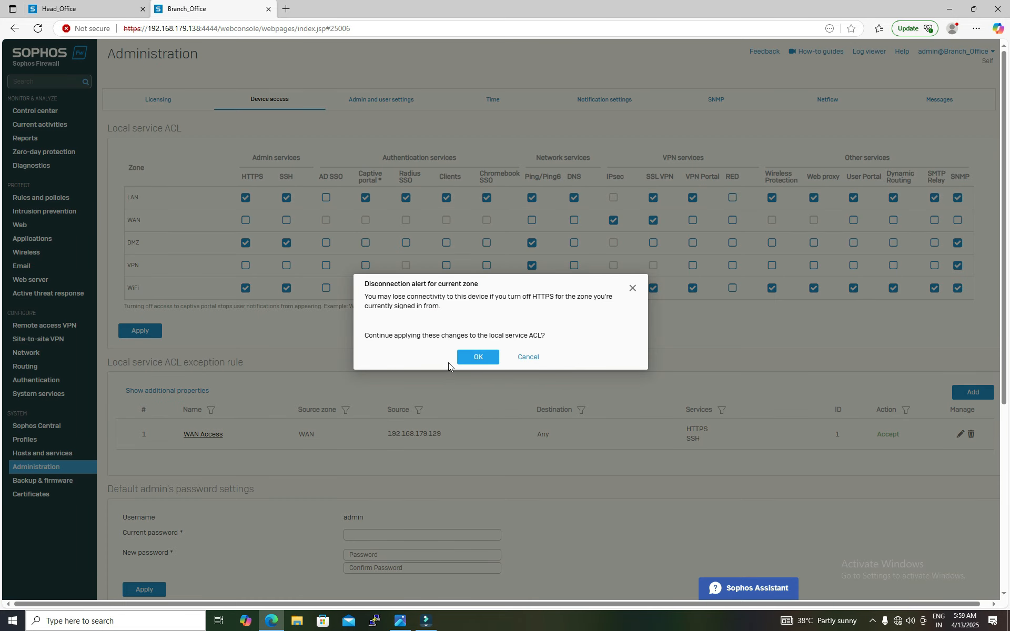
click(474, 357)
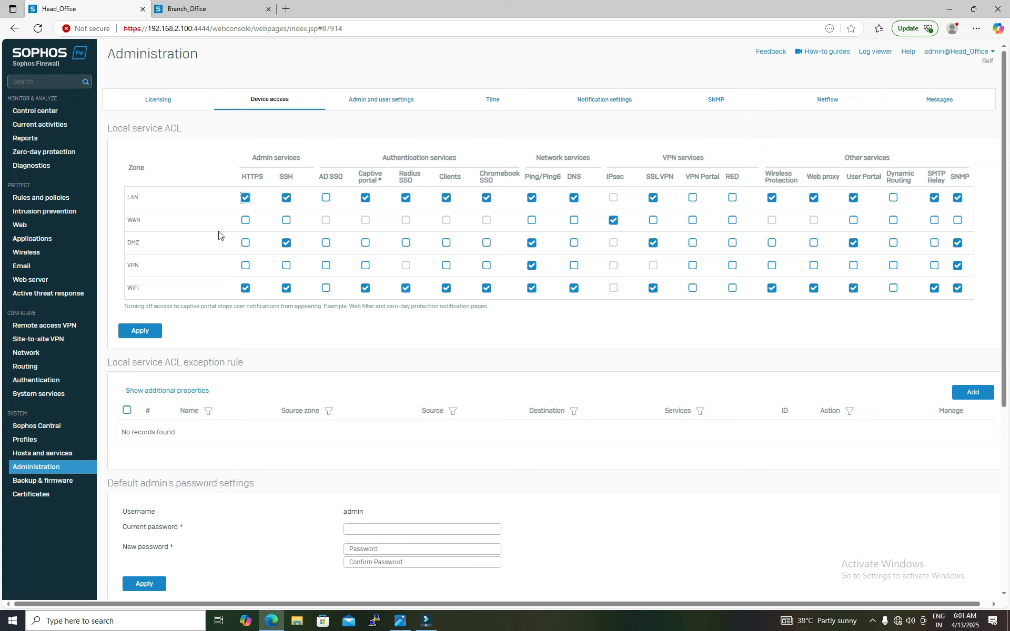
Step: Open the head office's Site-to-site VPN page with both firewall windows side by side
click(46, 341)
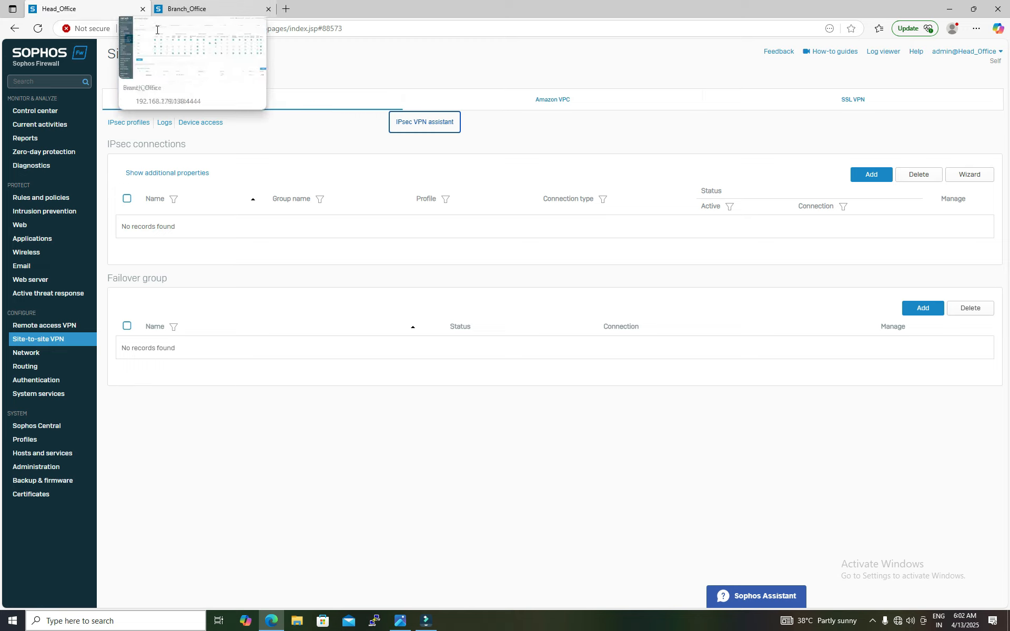
click(401, 621)
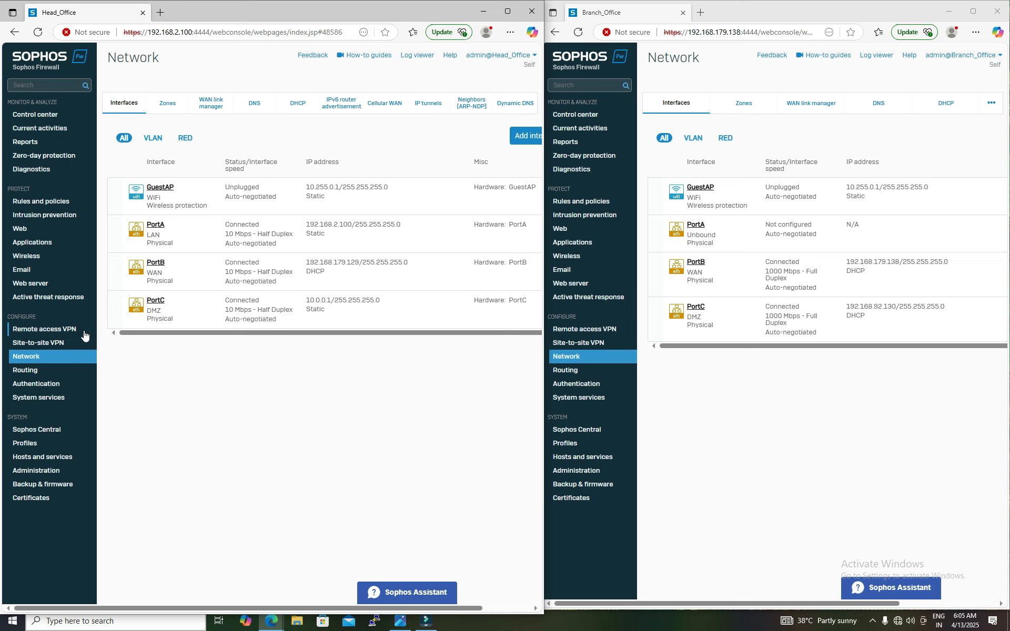
click(44, 344)
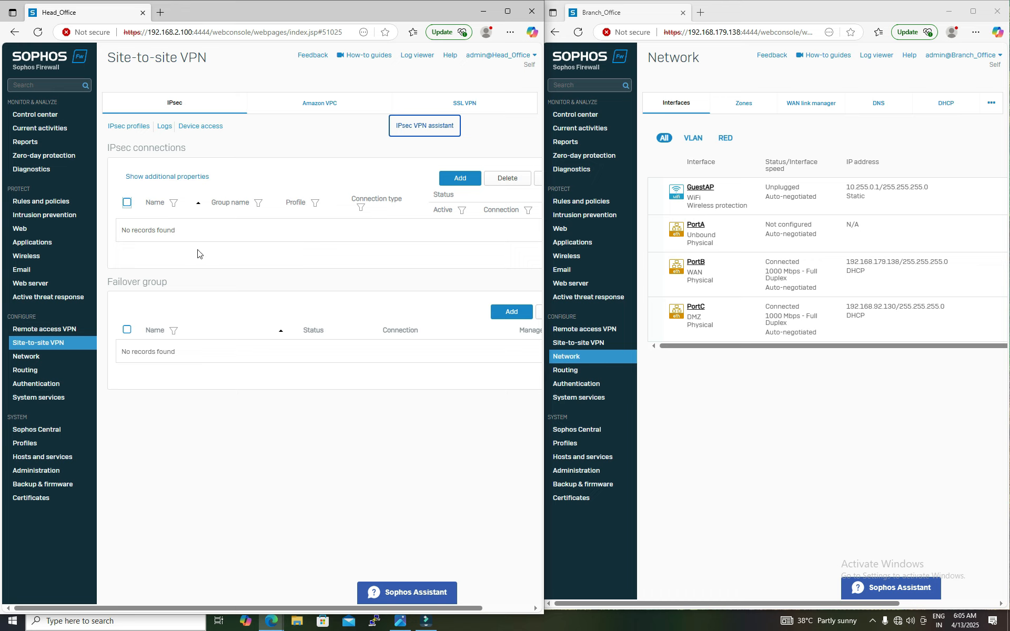
Step: Add a new IPsec connection named HO_TO_BO
click(307, 265)
click(461, 181)
click(184, 174)
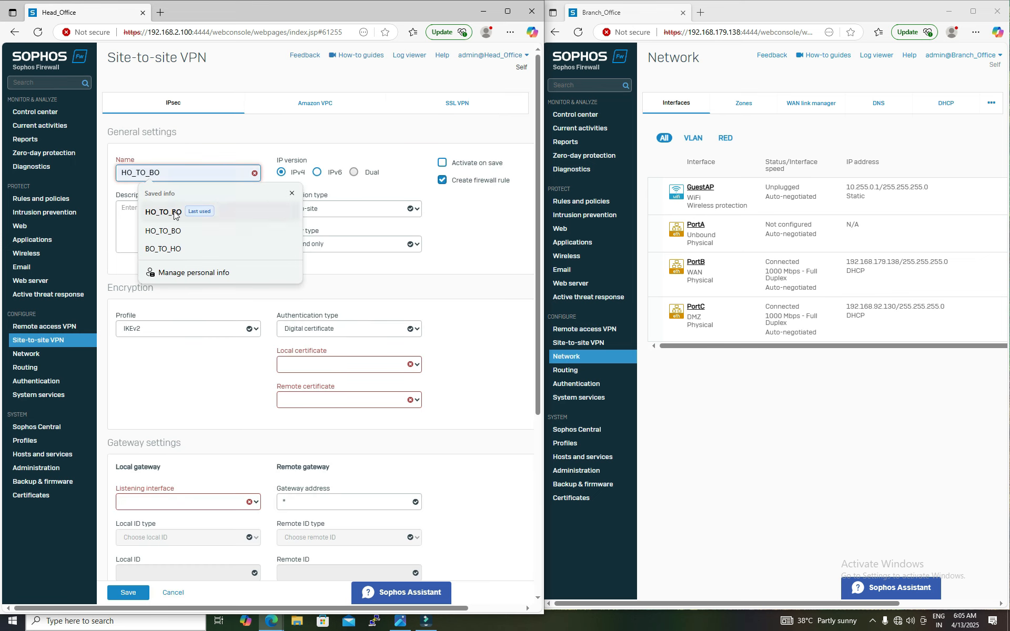
click(172, 213)
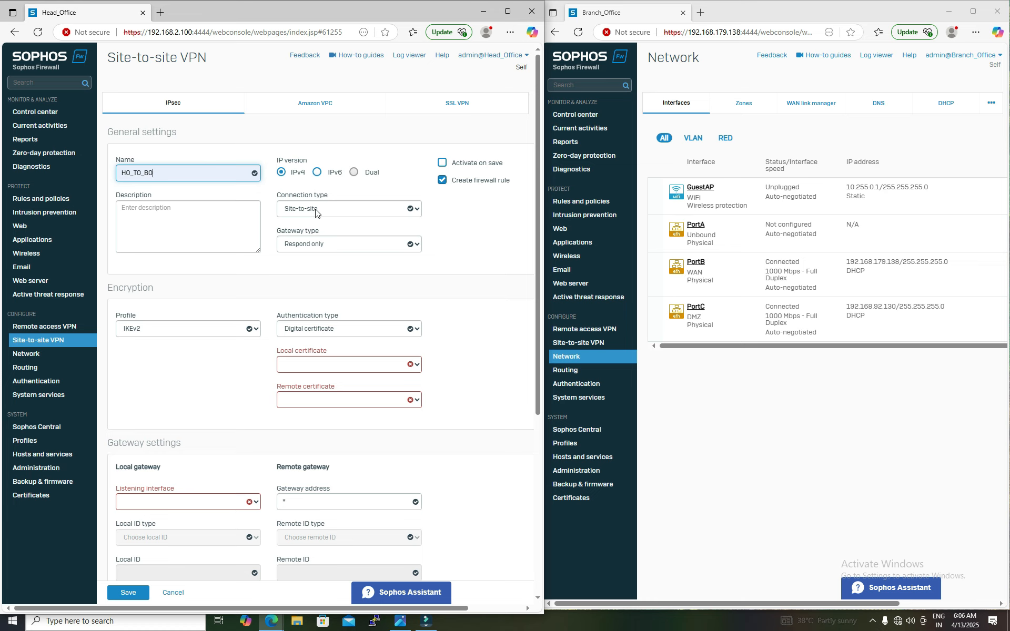
Step: Set the connection type to Tunnel interface and review the gateway type guidance
click(333, 209)
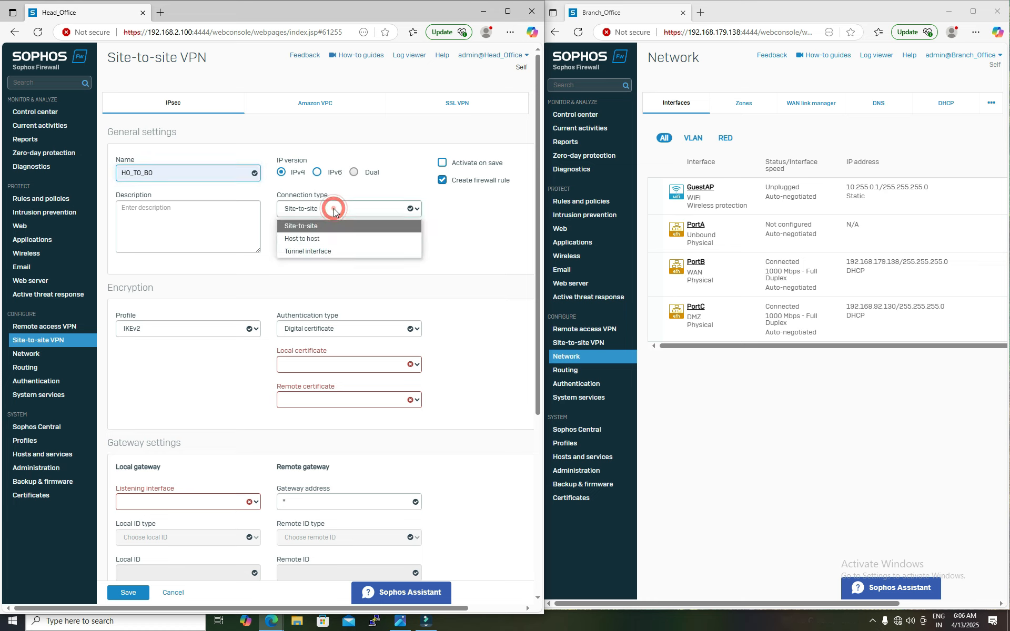
click(324, 252)
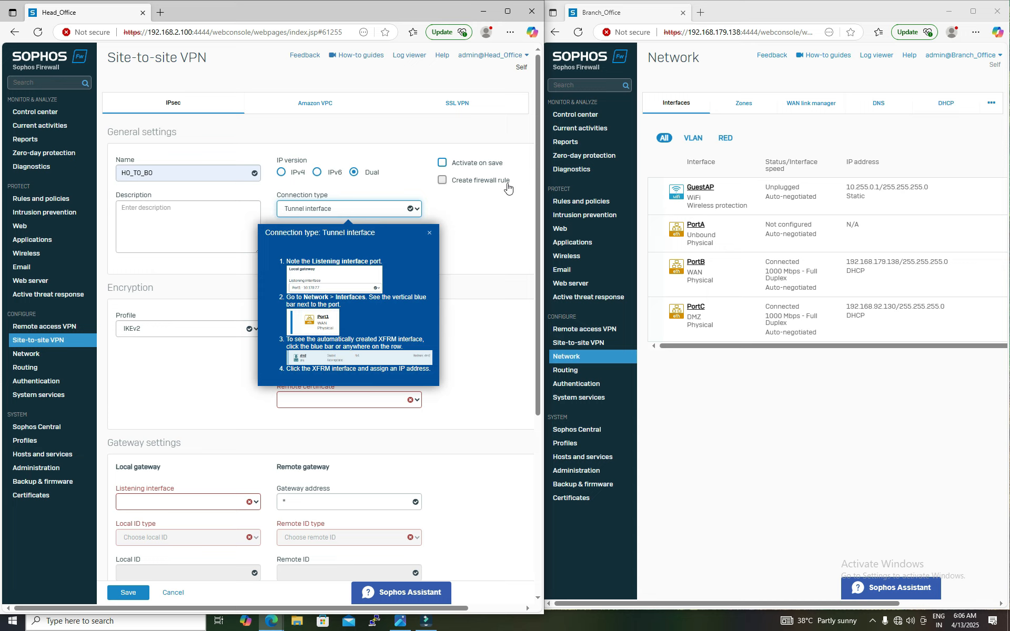
click(430, 233)
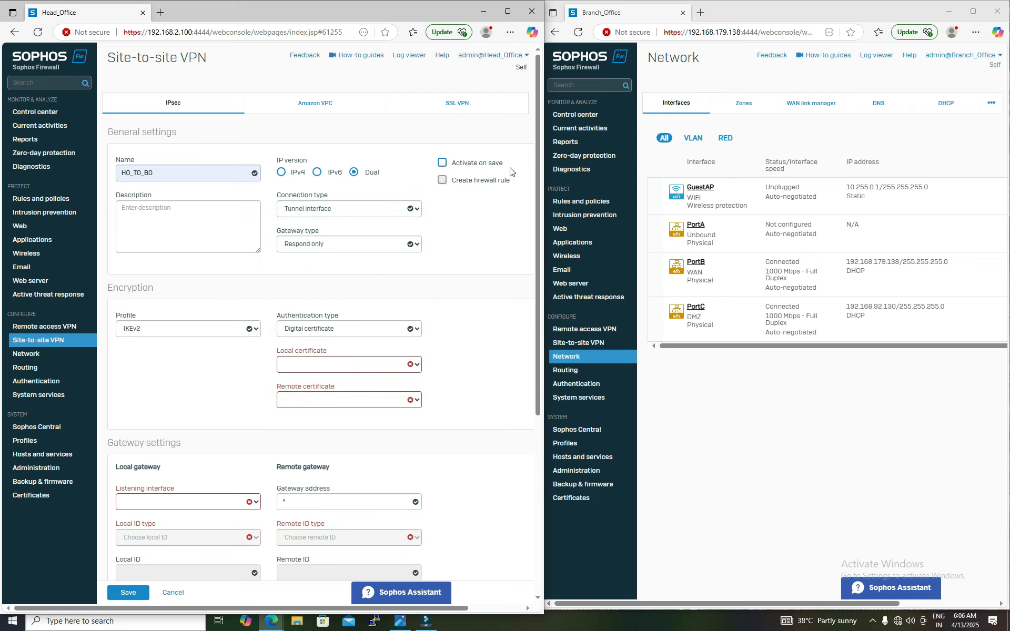
mouse_move(305, 210)
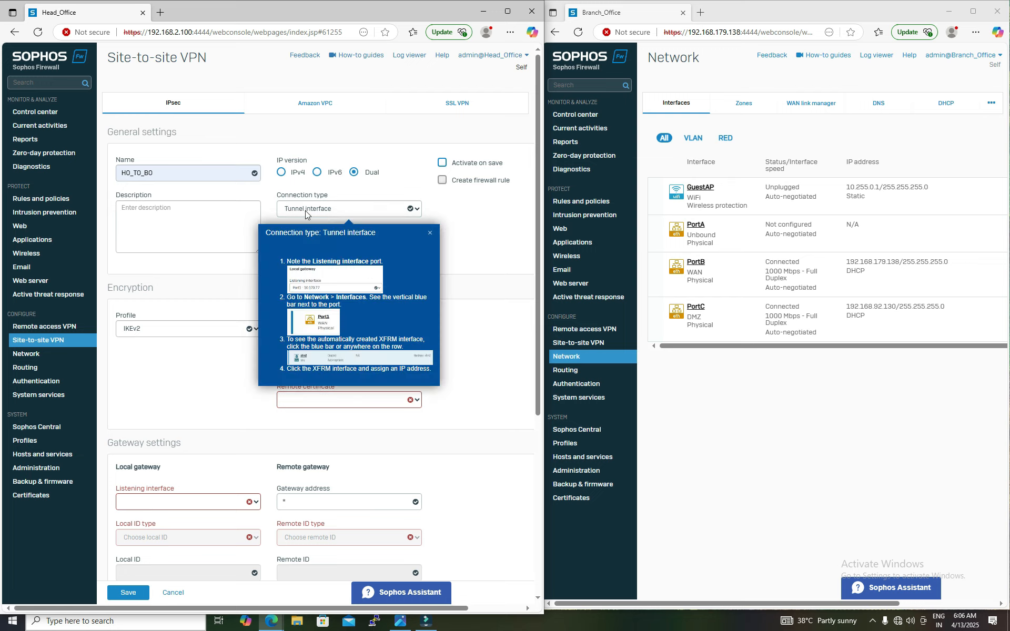
click(429, 233)
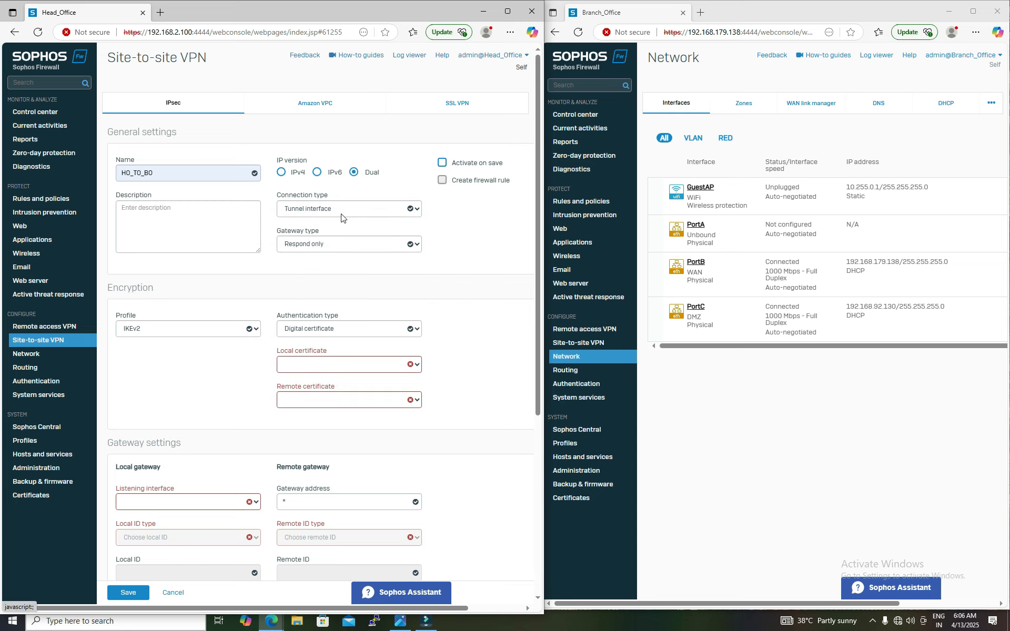
click(426, 232)
mouse_move(325, 239)
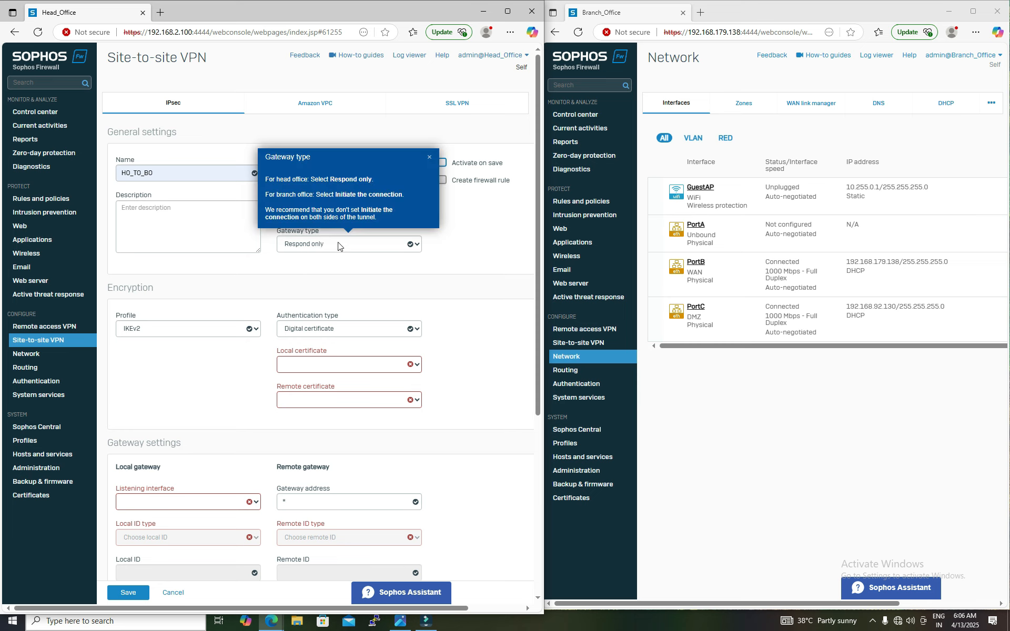
click(429, 156)
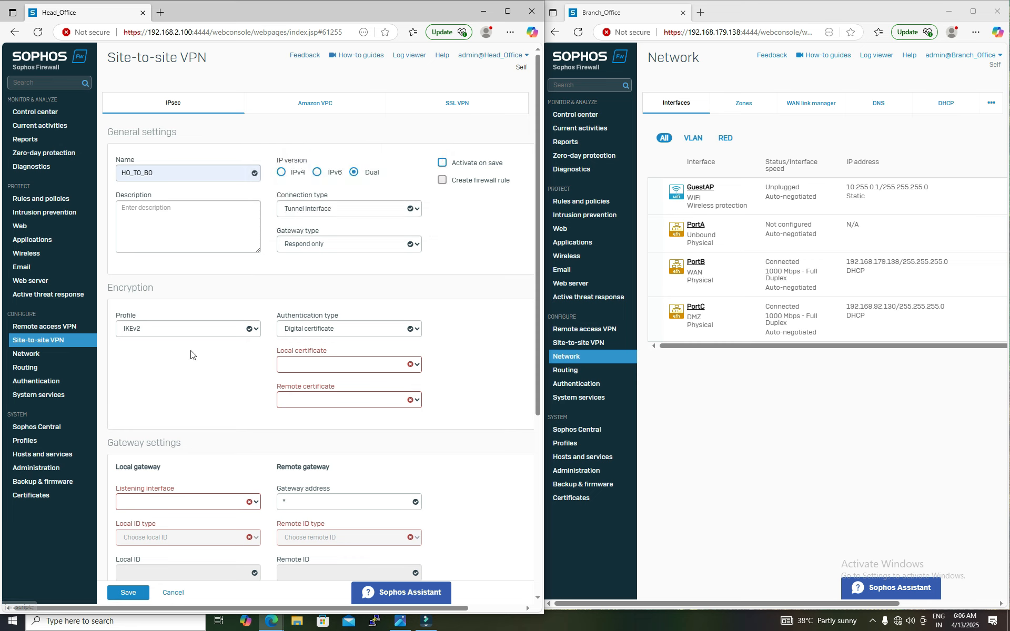
Step: Switch authentication type to Preshared key and enter the preshared key in both key fields
click(358, 331)
click(324, 347)
click(324, 362)
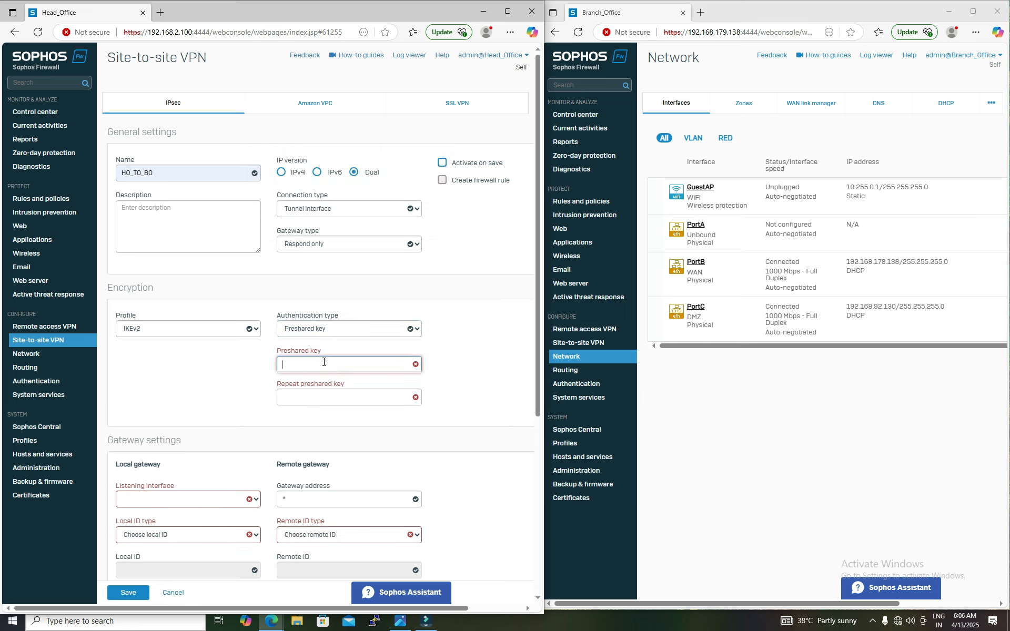
text(••••••)
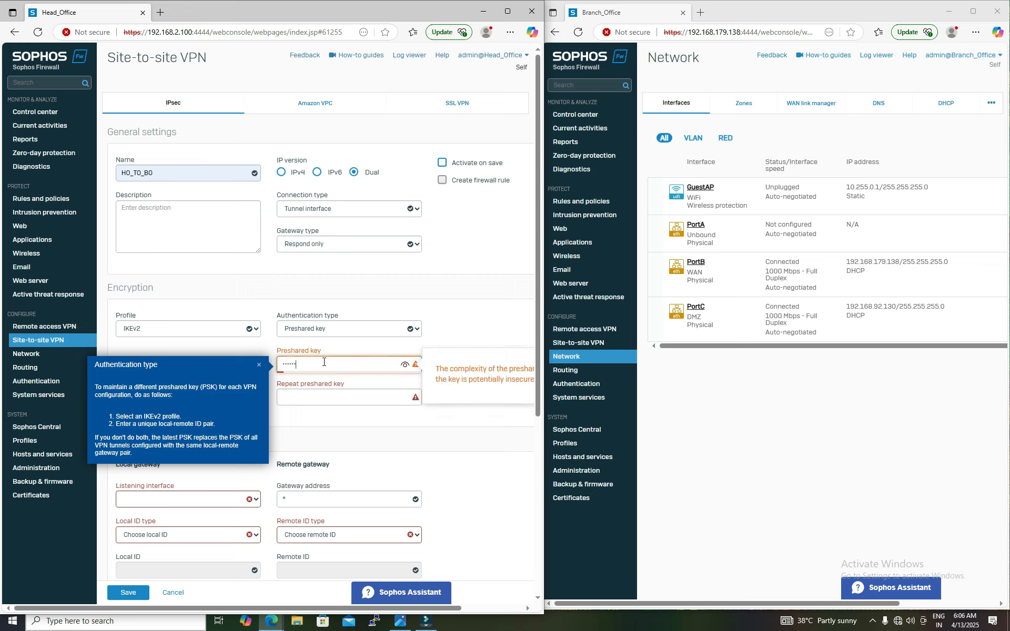
key(ctrl+a)
text(••••••••••)
click(332, 392)
text(•••••)
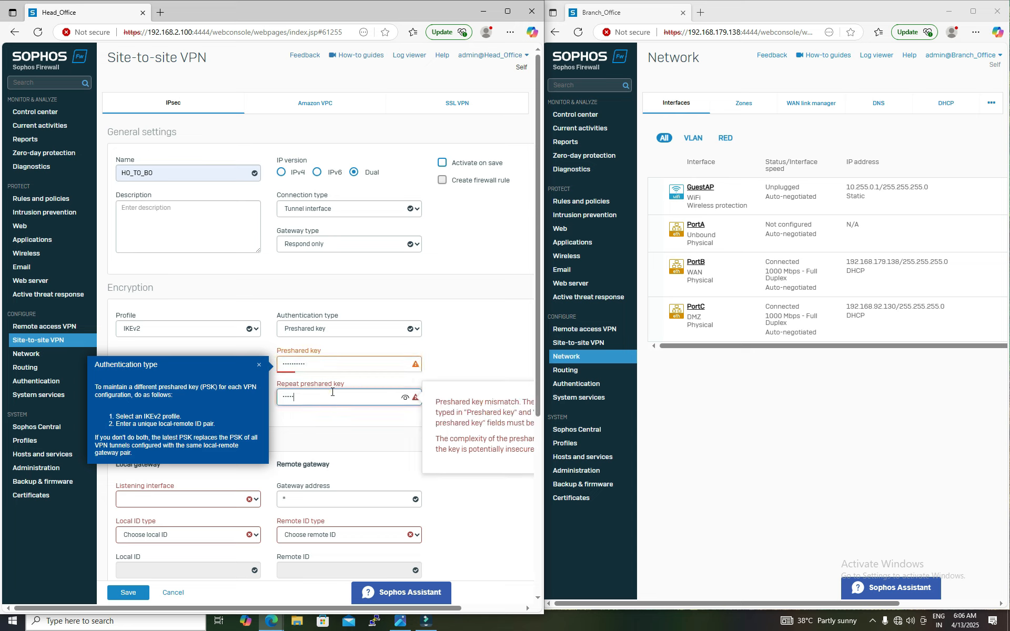
text(•••••)
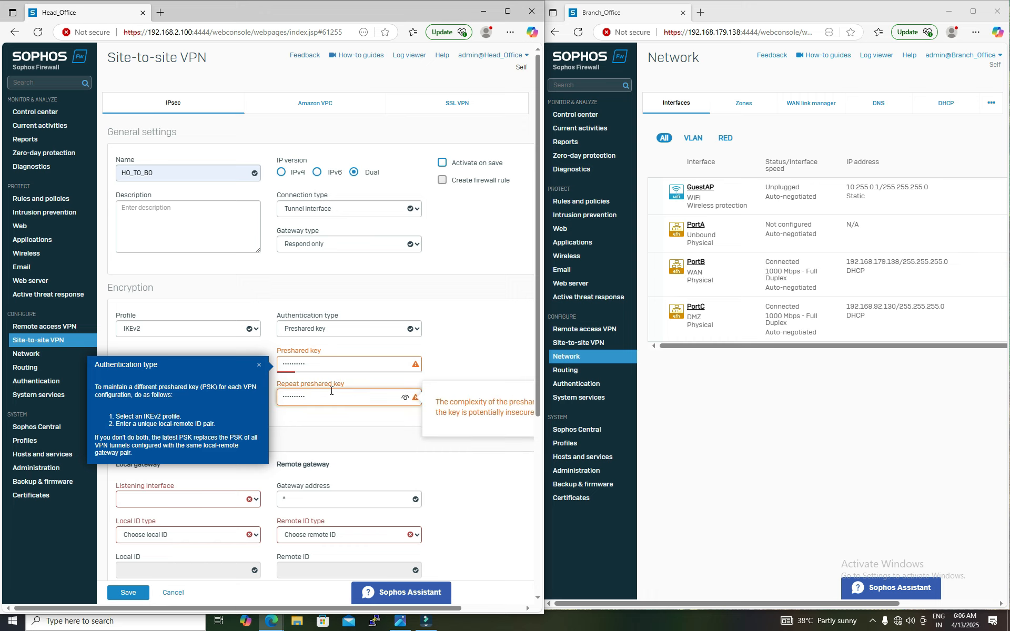
click(466, 349)
Step: Set the local listening interface to PortB - 192.168.179.129
scroll(468, 348, down, 3)
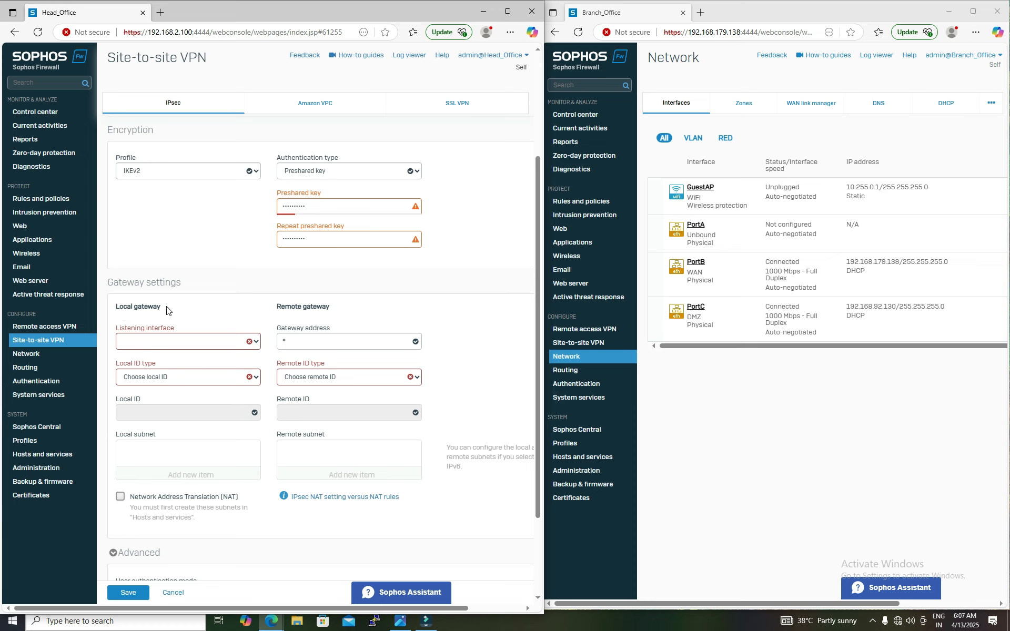
click(187, 342)
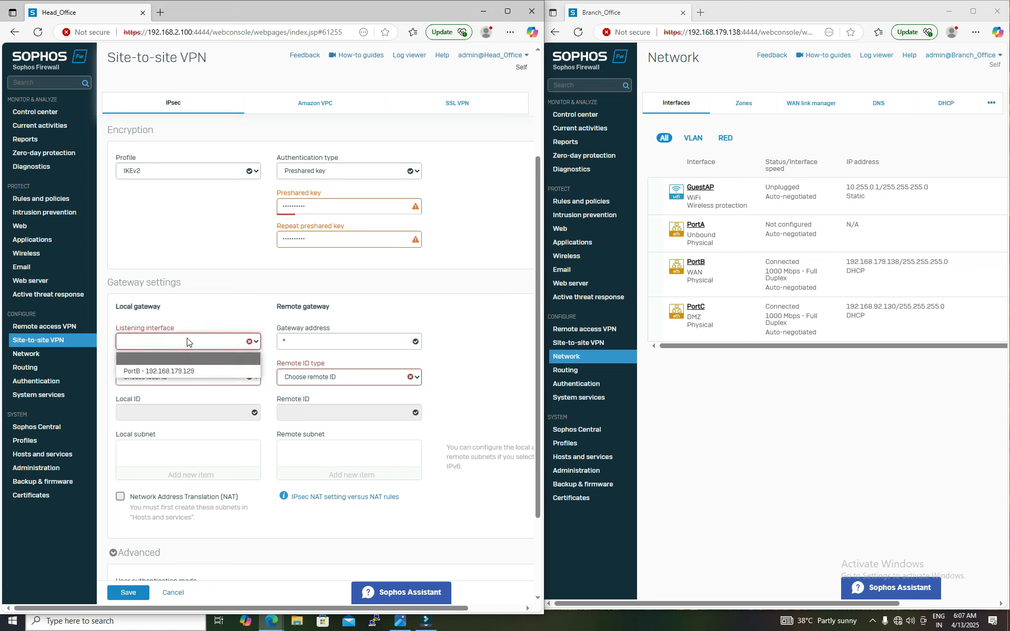
click(146, 372)
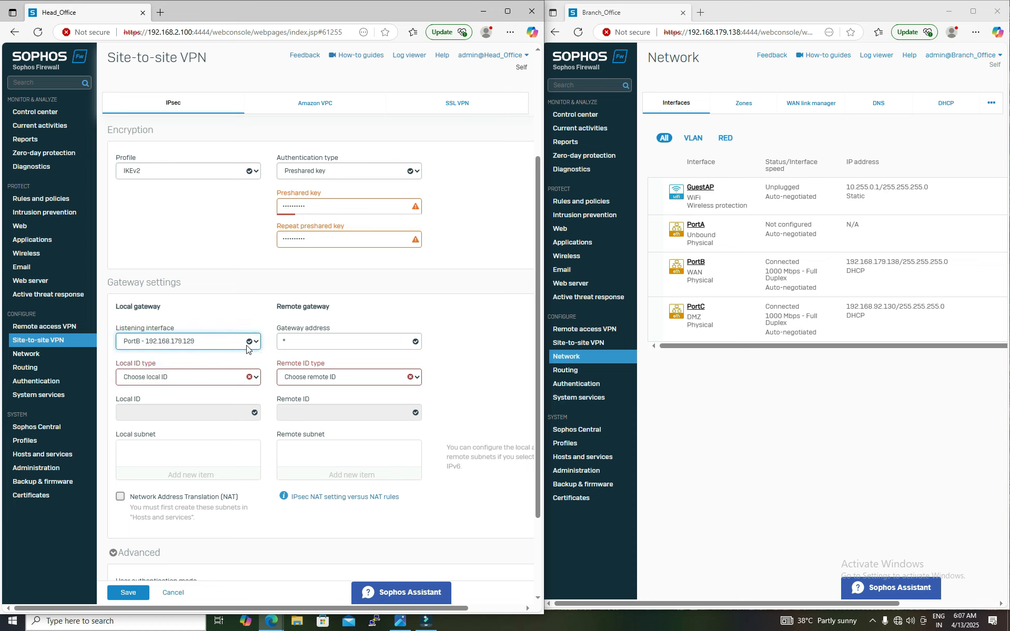
Step: Copy the branch office's PortB IP 192.168.179.138 and paste it as the remote gateway address
double_click(297, 343)
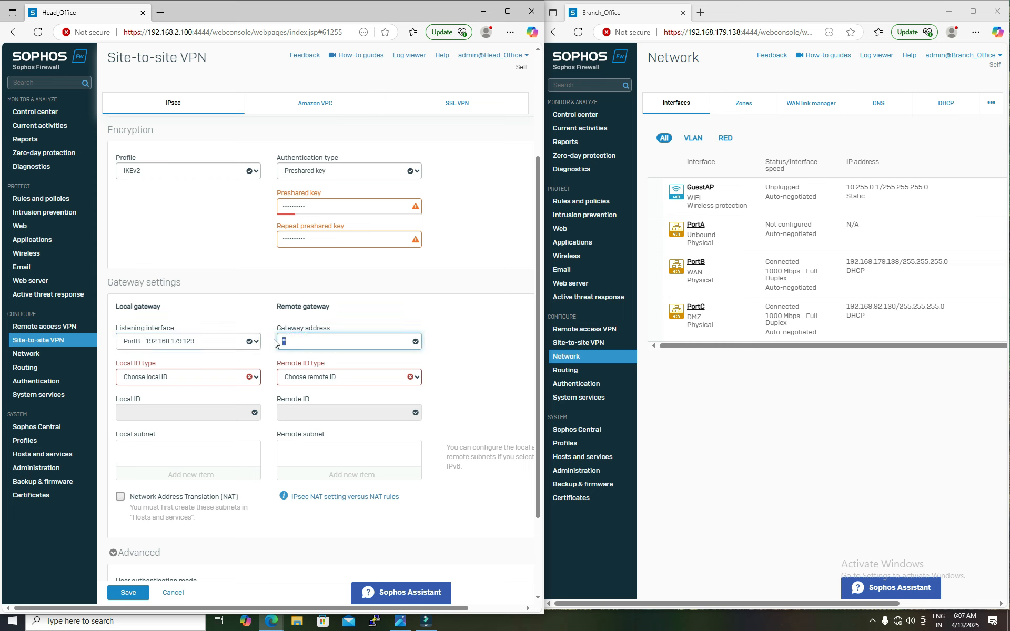
drag(846, 262, 898, 265)
key(ctrl+c)
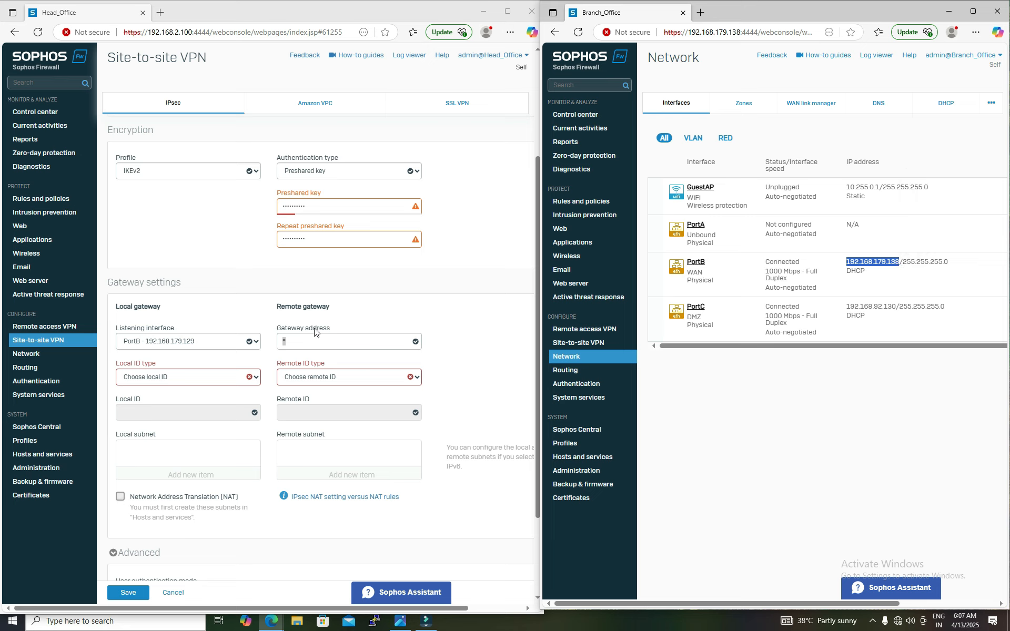
click(297, 342)
key(ctrl+v)
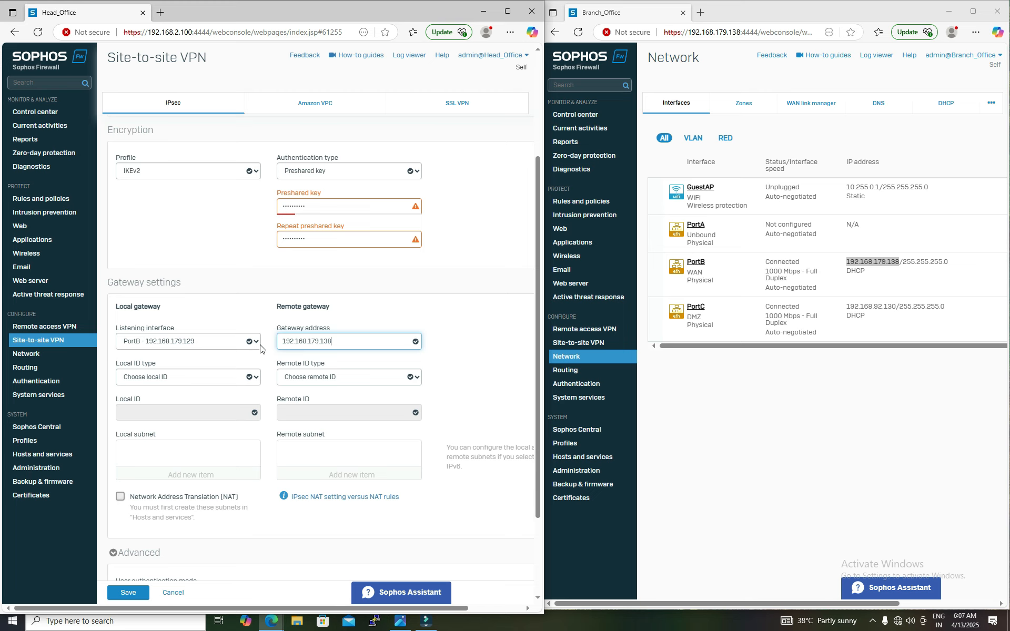
Step: Try setting the IP version to IPv4, then set it back to Dual
scroll(259, 348, down, 1)
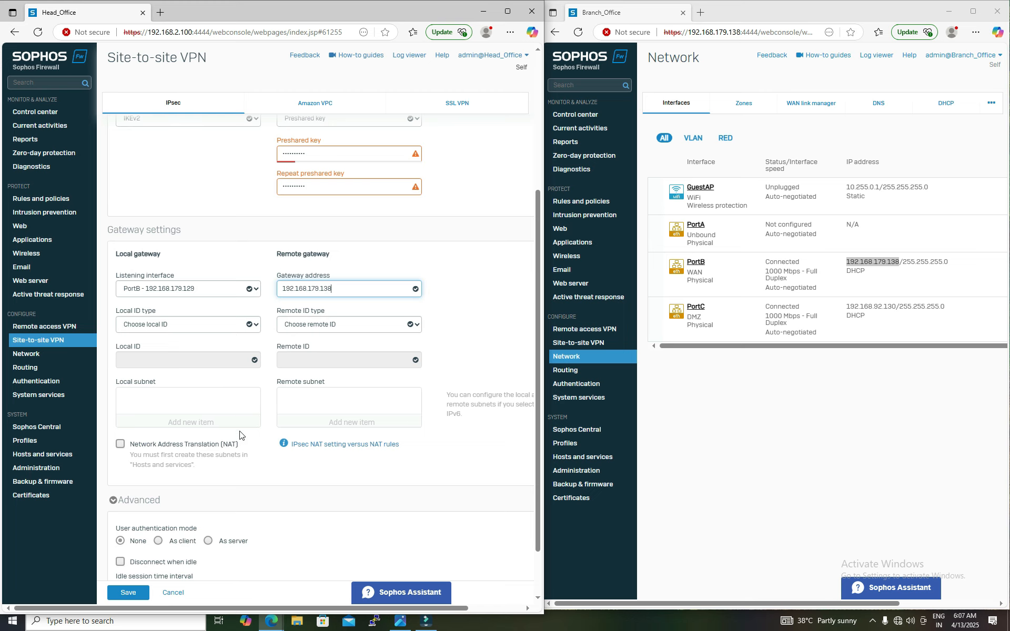
scroll(233, 436, down, 1)
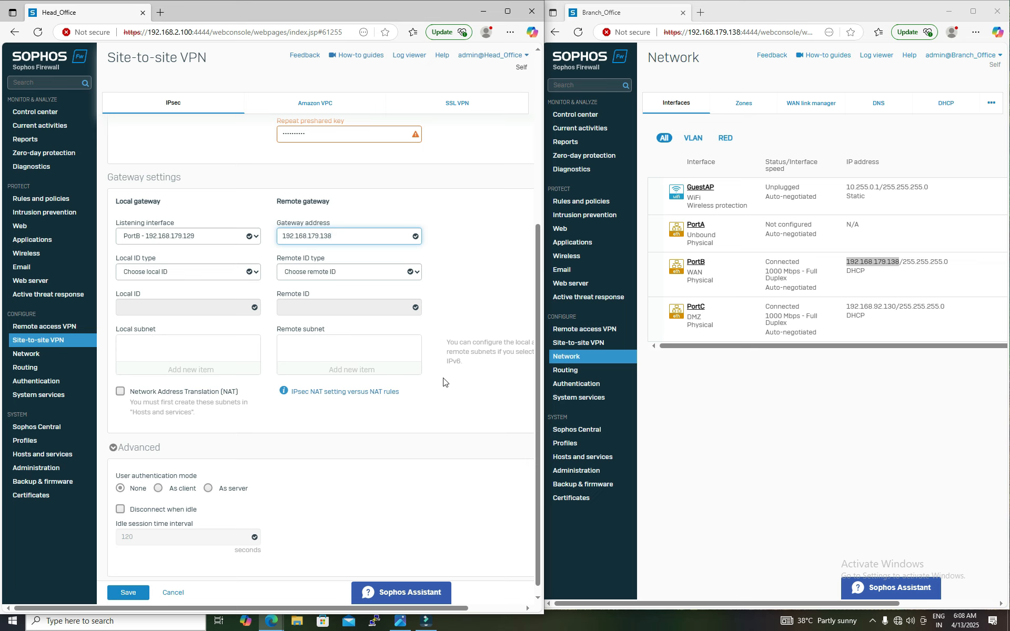
scroll(394, 409, up, 1)
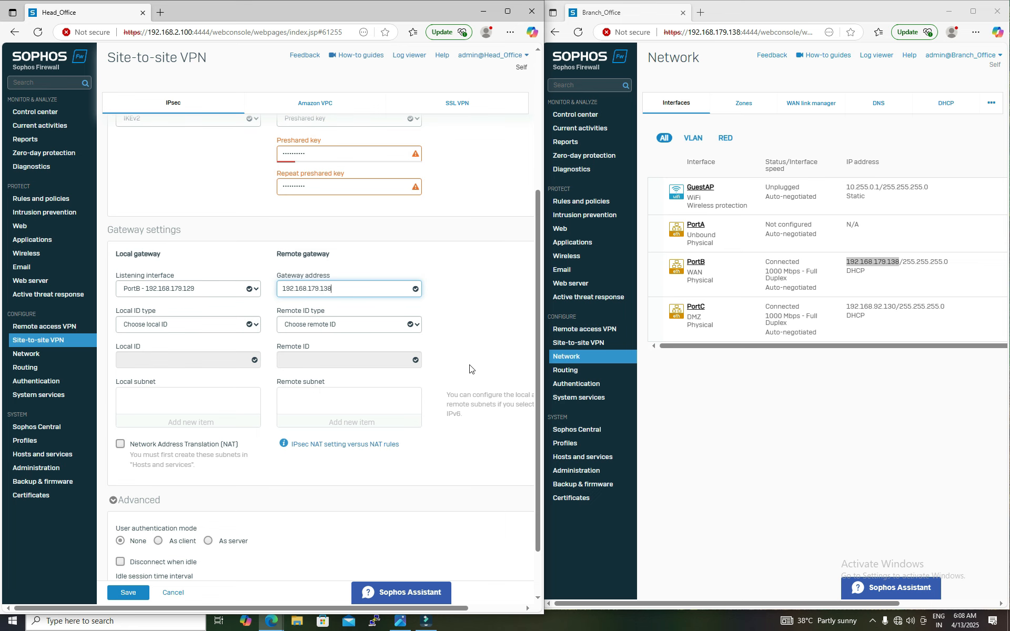
scroll(469, 368, up, 4)
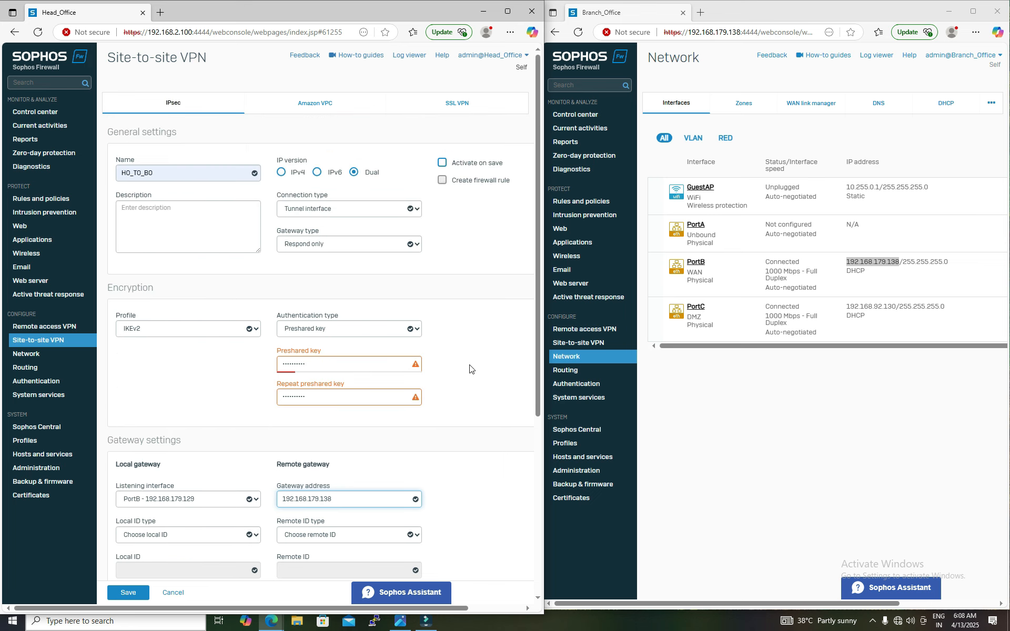
click(280, 174)
scroll(277, 179, down, 5)
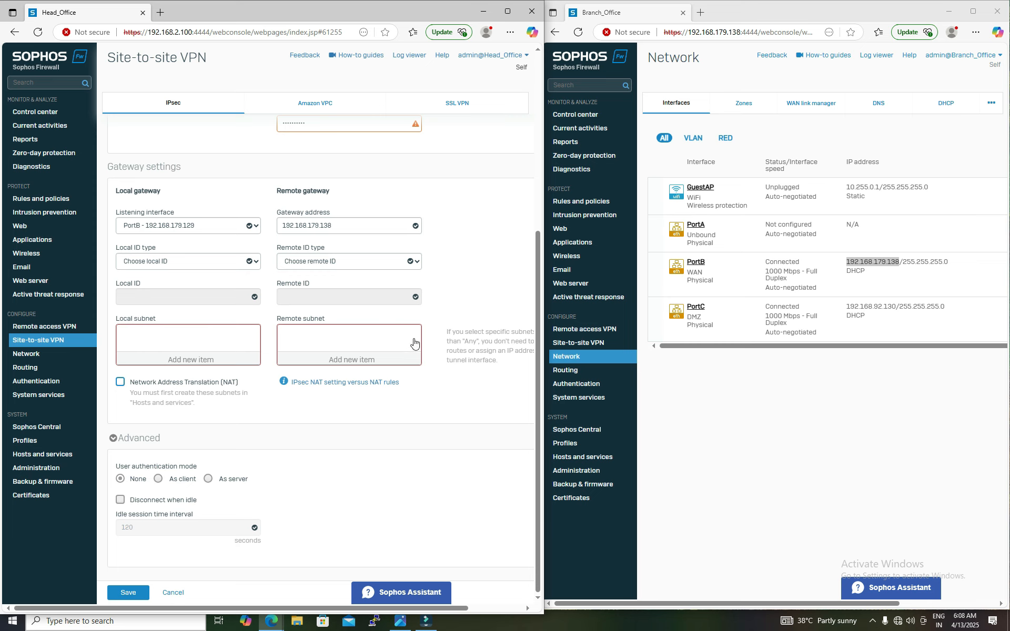
scroll(414, 342, up, 5)
click(354, 173)
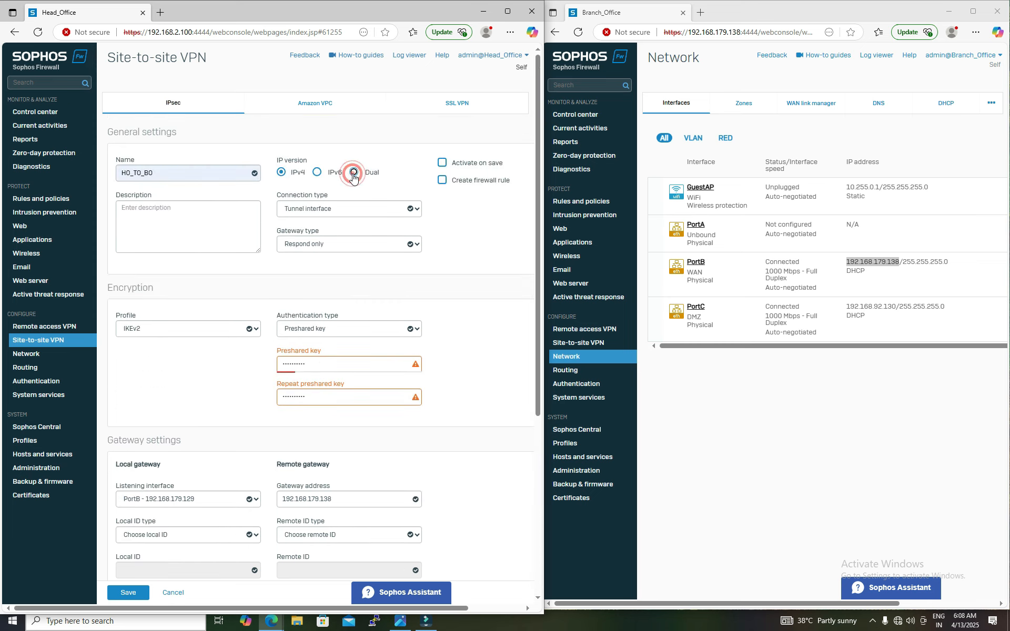
Step: Save the HO_TO_BO IPsec connection
scroll(143, 499, down, 5)
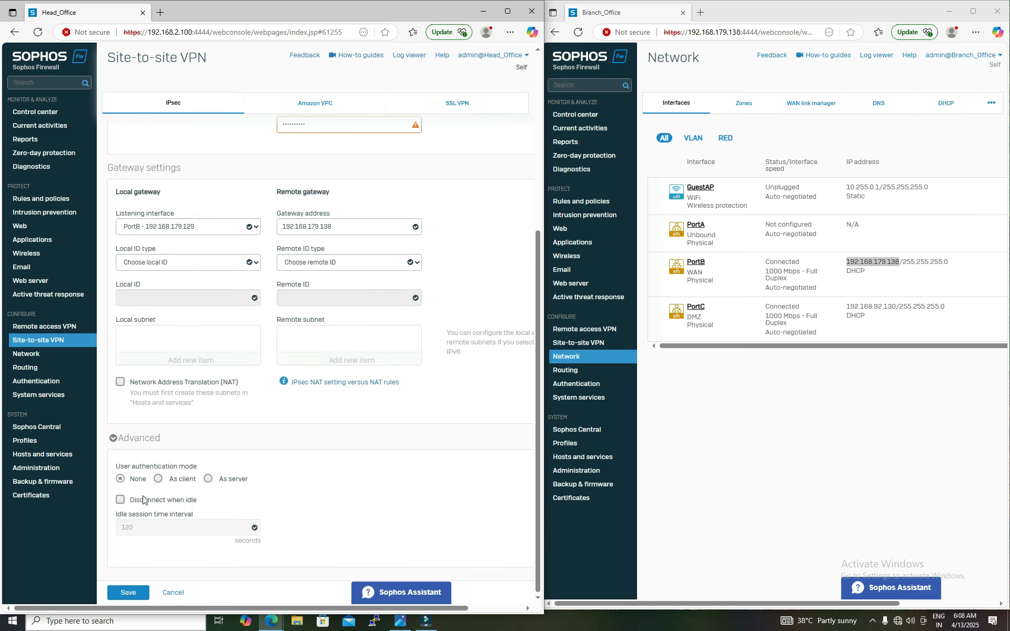
click(128, 592)
click(253, 365)
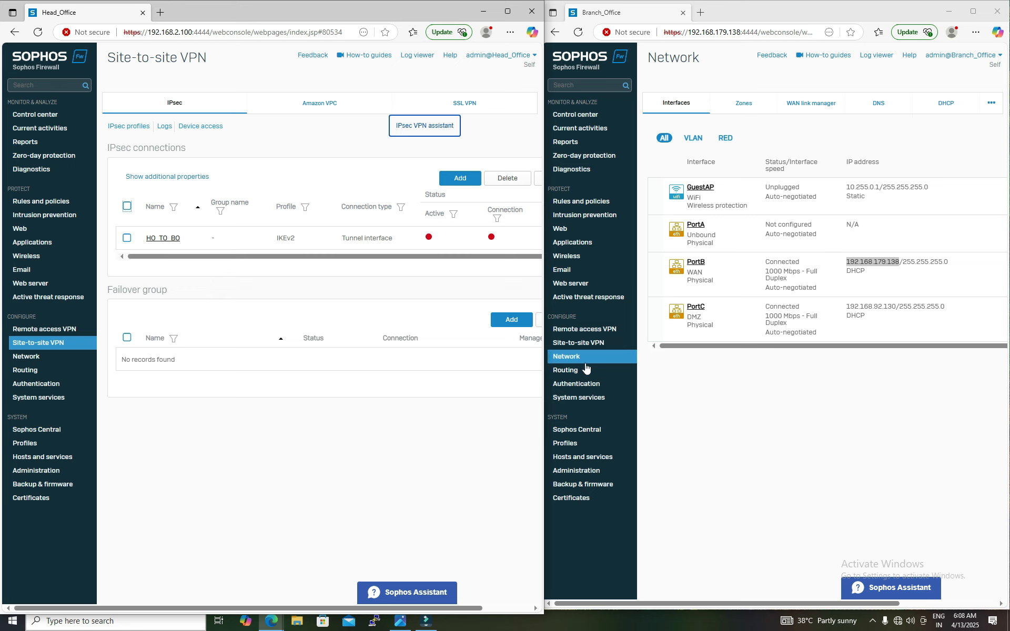
Step: On the Branch Office firewall, add a new IPsec connection named BO_TO_HO with the Tunnel interface connection type
click(592, 346)
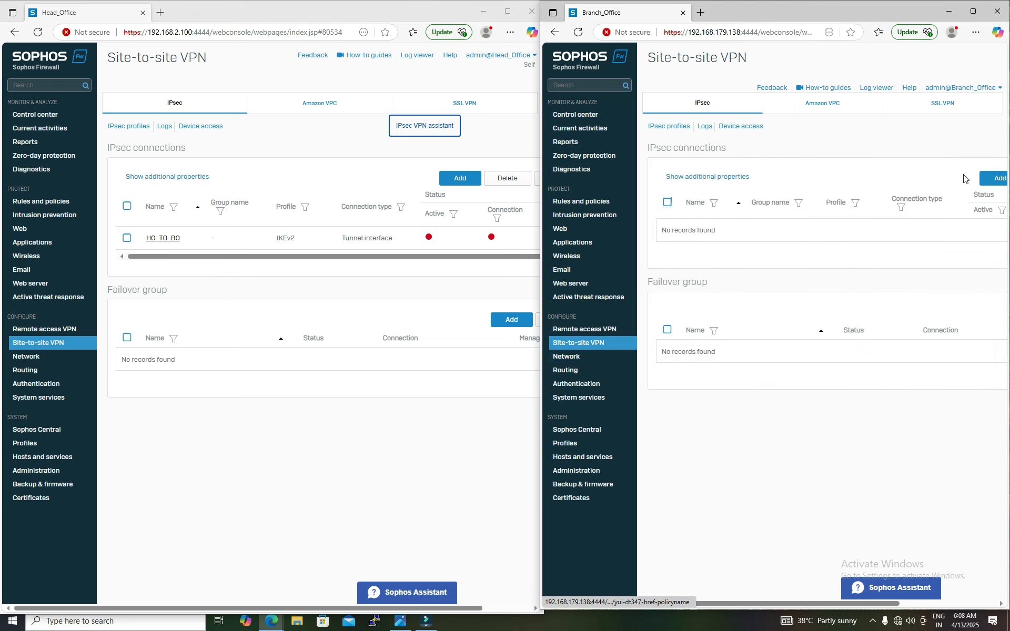
click(987, 178)
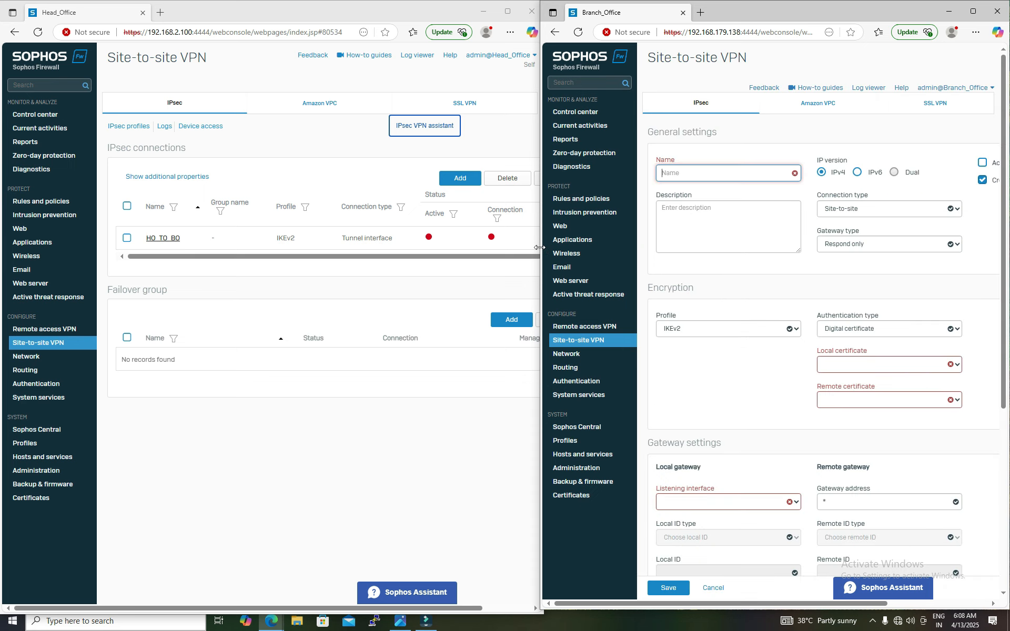
drag(540, 248, 435, 247)
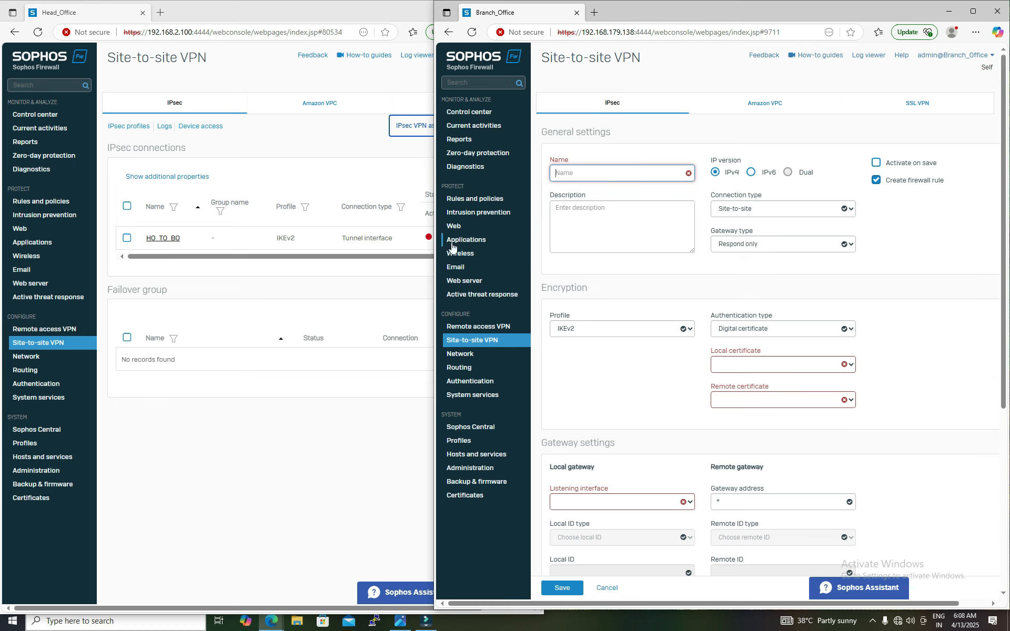
click(593, 175)
click(594, 219)
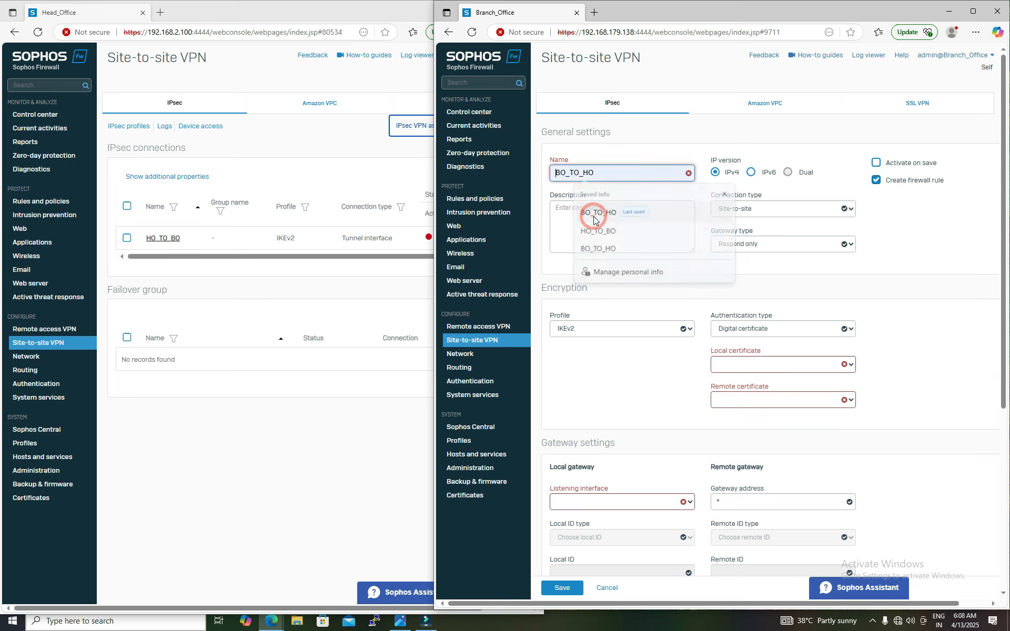
click(768, 211)
click(772, 251)
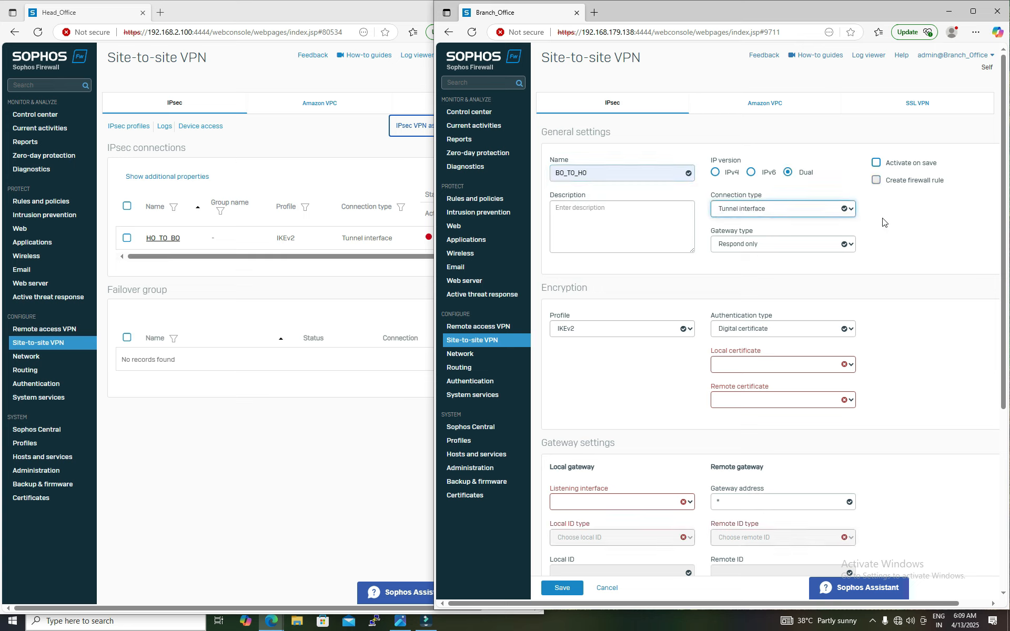
Step: Set the authentication type to Preshared key and enter the preshared key in both key fields
click(792, 330)
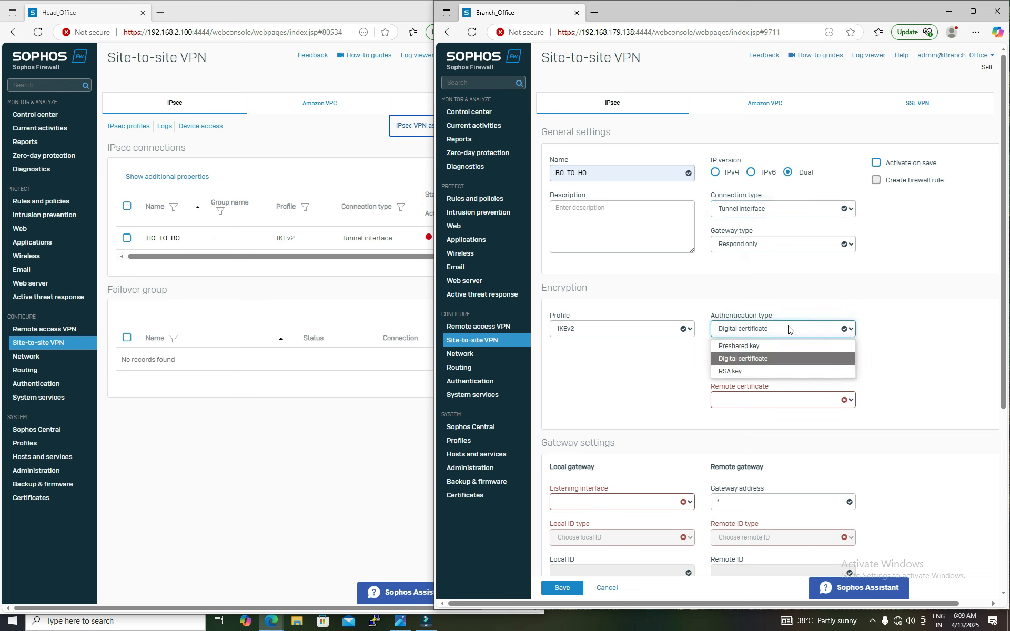
click(784, 342)
click(784, 365)
text(12345)
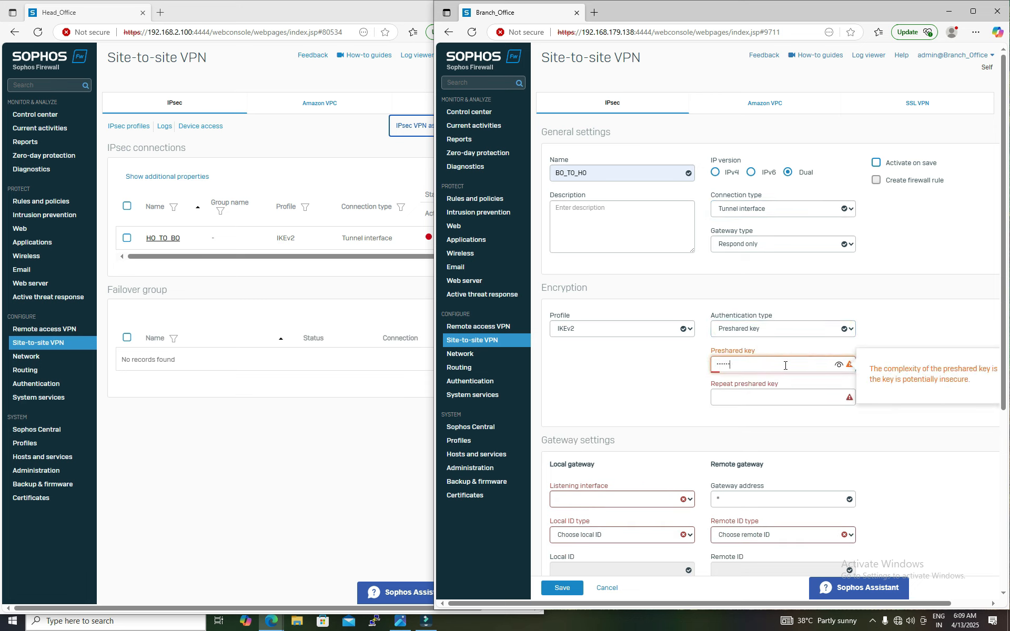
click(776, 393)
text(12345)
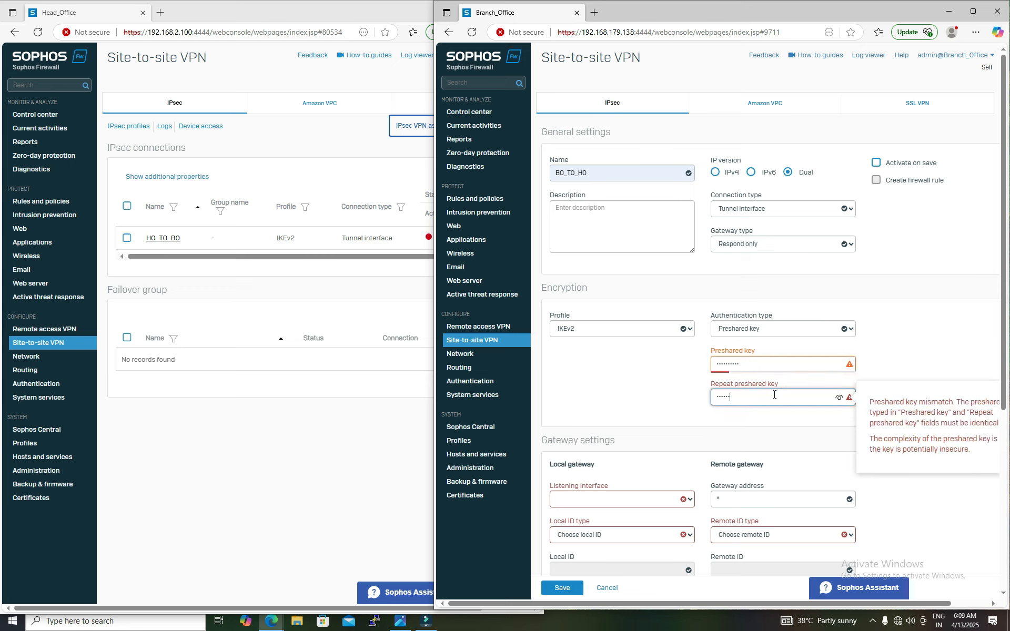
text(6)
Step: Set the local listening interface to PortB - 192.168.179.138
scroll(773, 394, down, 2)
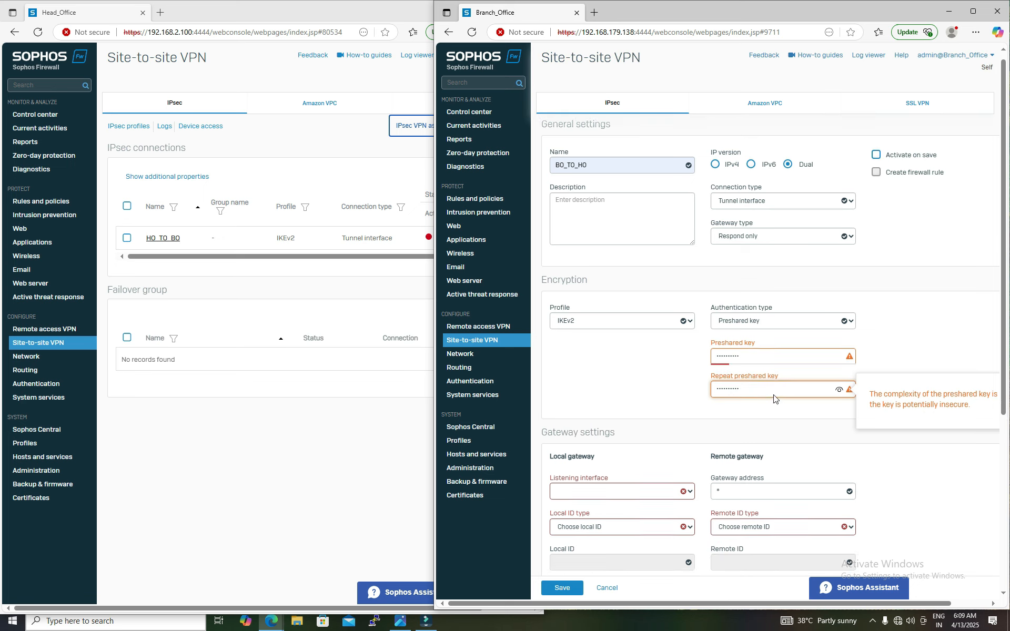
click(618, 394)
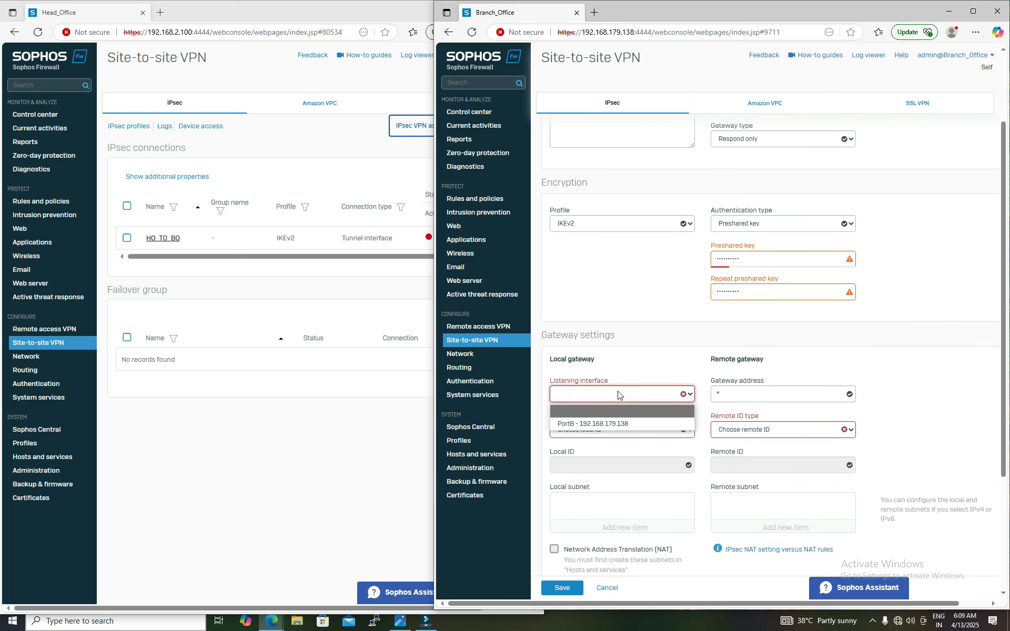
click(606, 423)
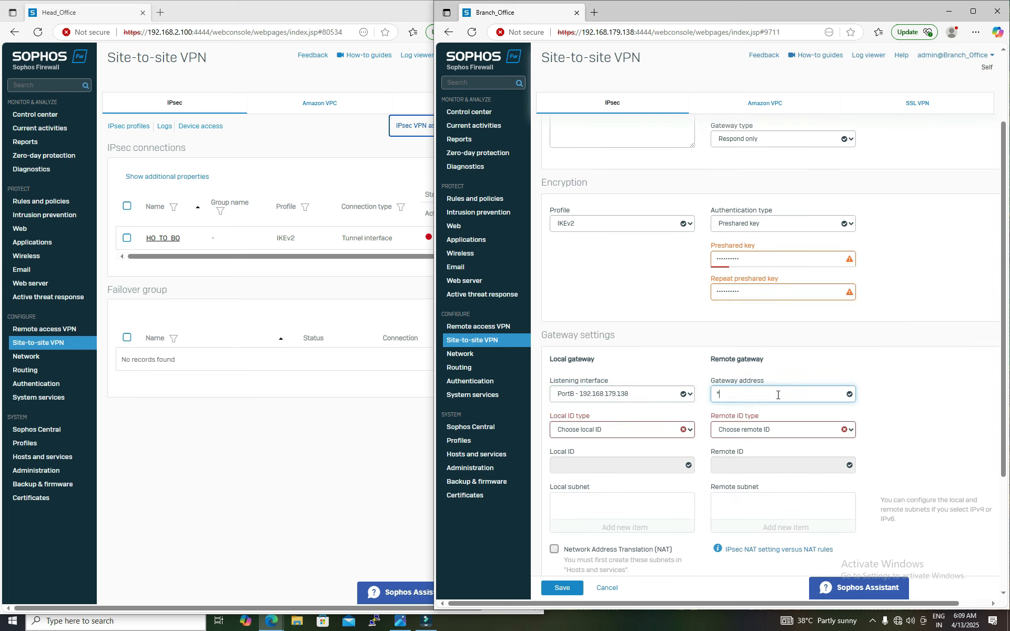
Step: Copy the Head Office PortB IP 192.168.179.129 and paste it as the remote gateway address
click(50, 358)
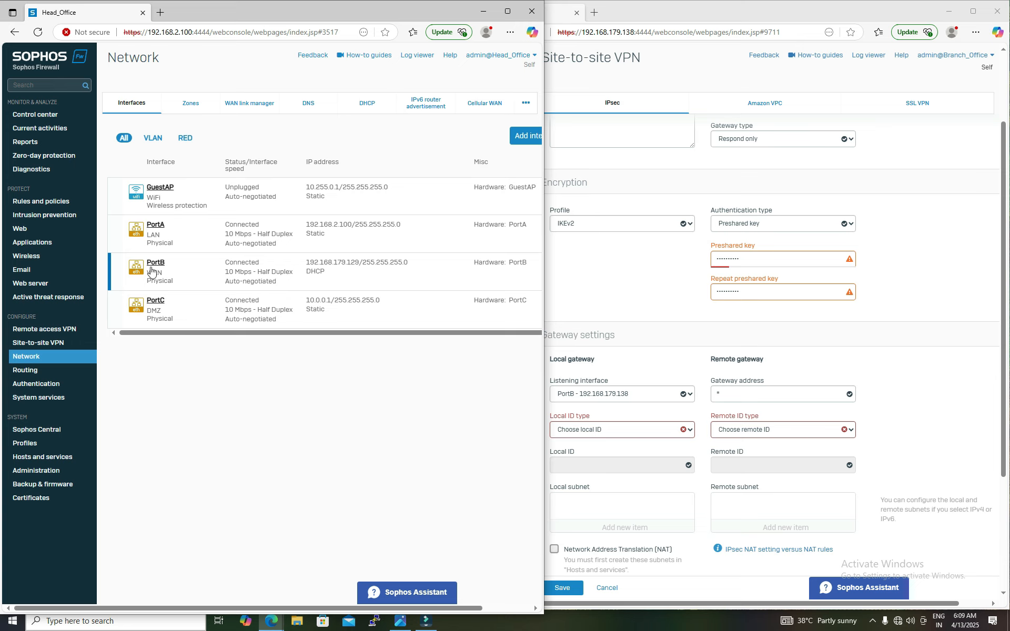
drag(305, 264, 360, 265)
key(ctrl+c)
click(768, 399)
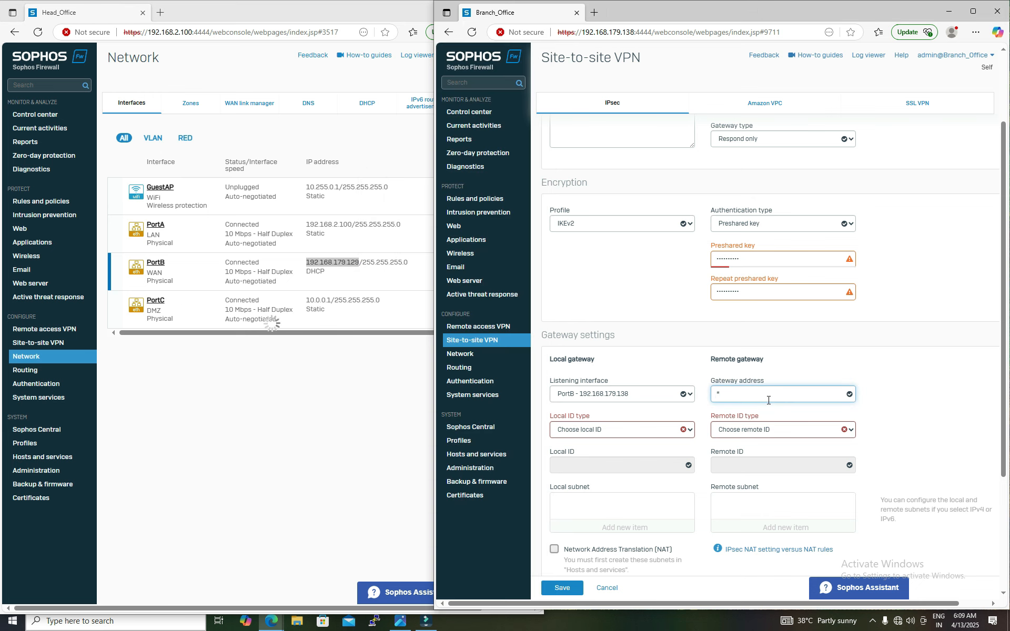
key(BackSpace)
key(ctrl+v)
Step: Save the BO_TO_HO IPsec connection, accepting the preshared key update
scroll(679, 397, down, 1)
scroll(679, 397, down, 2)
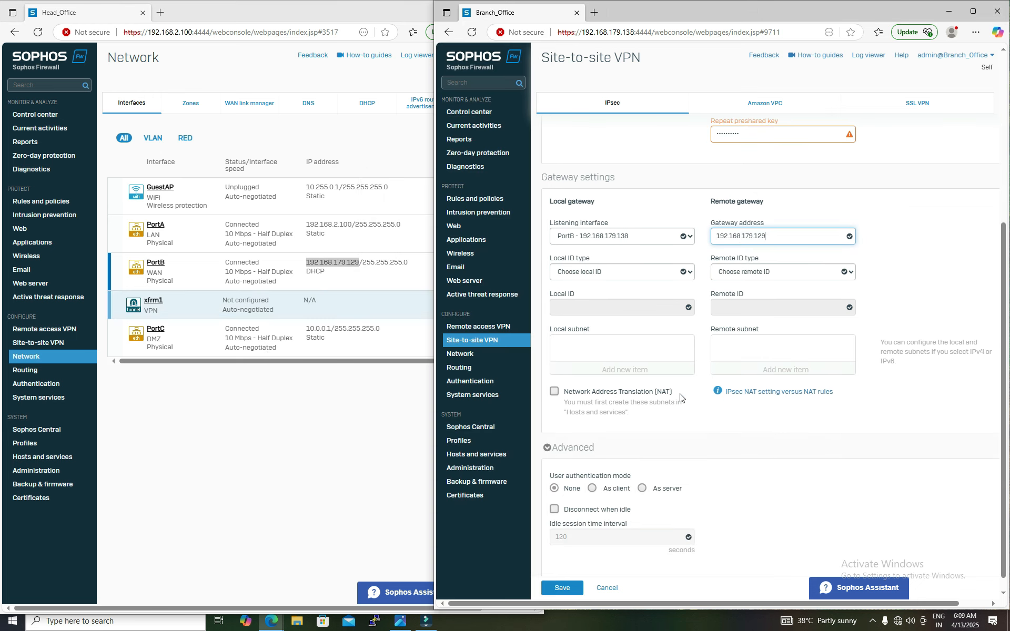
click(562, 588)
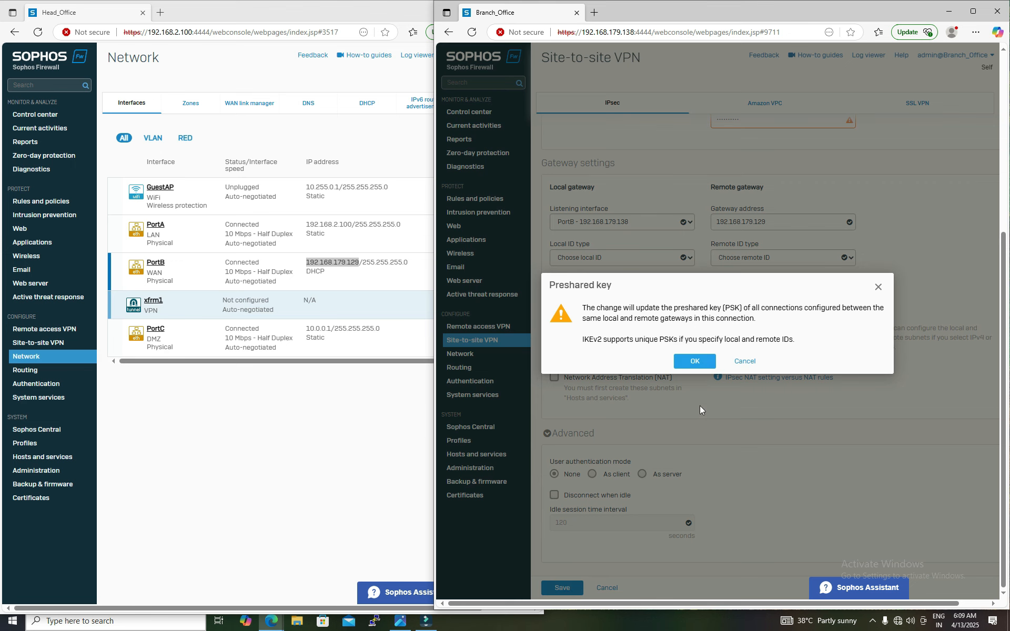
click(702, 364)
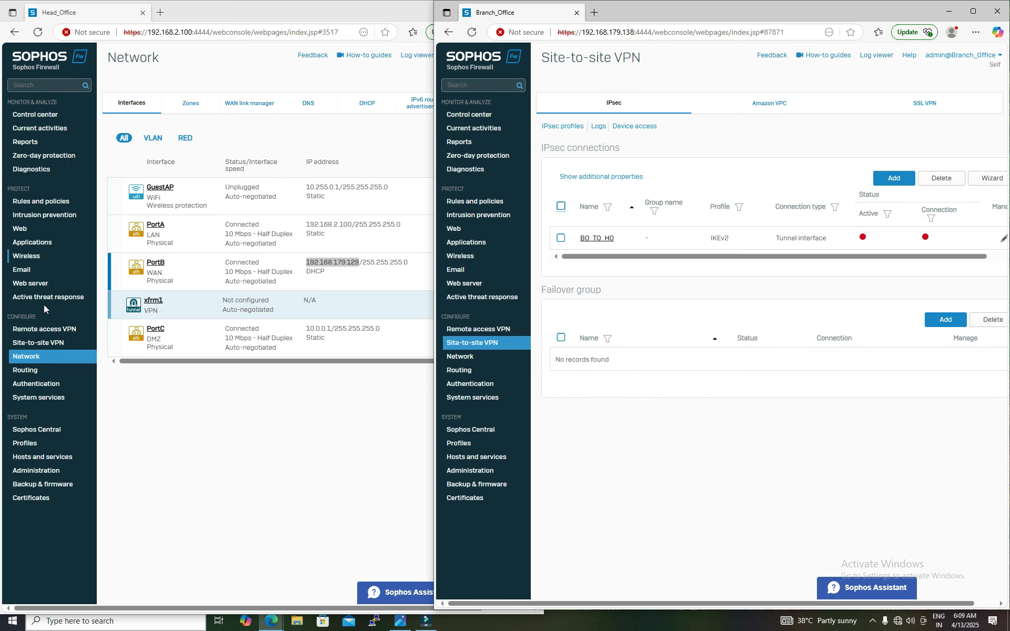
Step: Activate the HO_TO_BO connection on the Head Office firewall and establish its tunnel
click(36, 344)
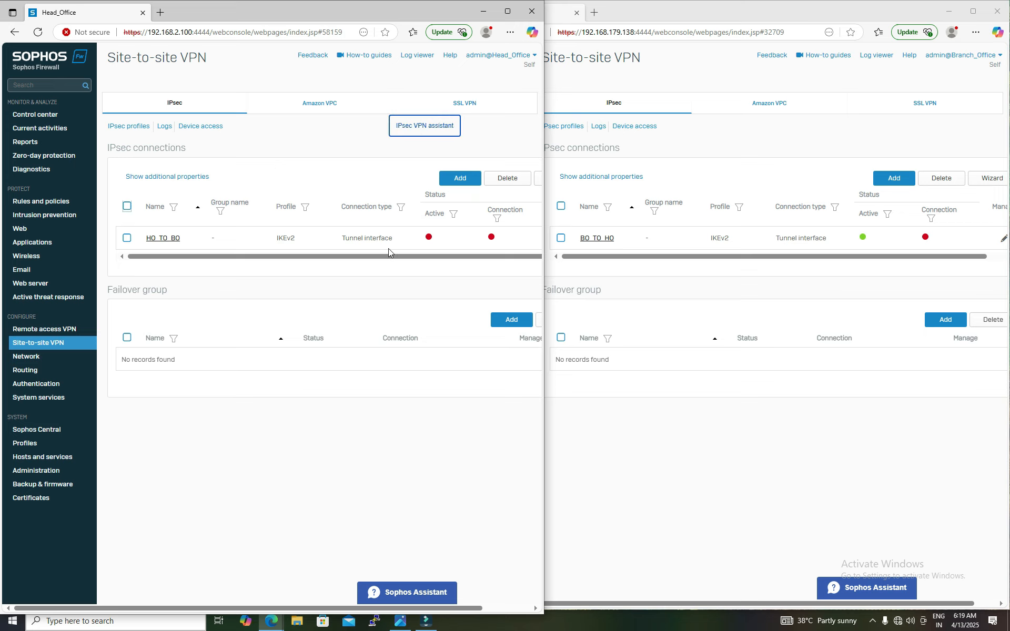
click(429, 236)
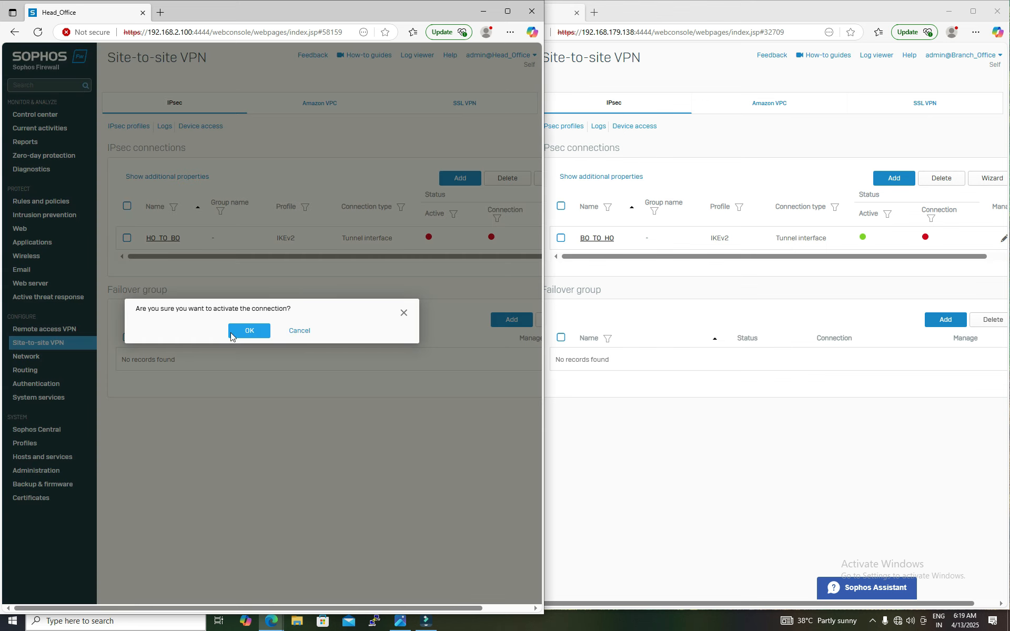
click(247, 331)
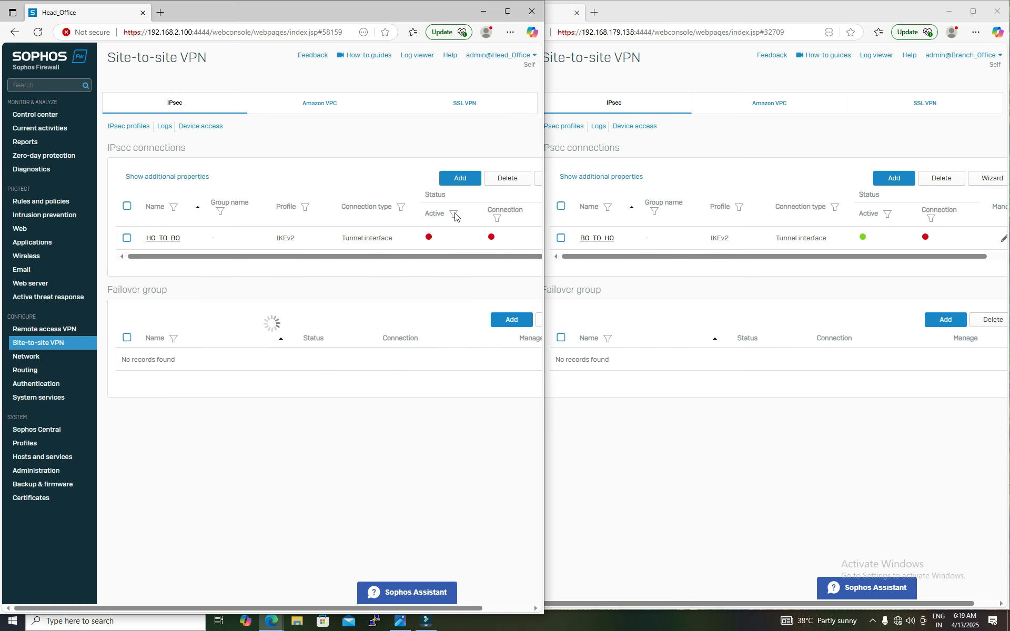
click(491, 237)
click(252, 331)
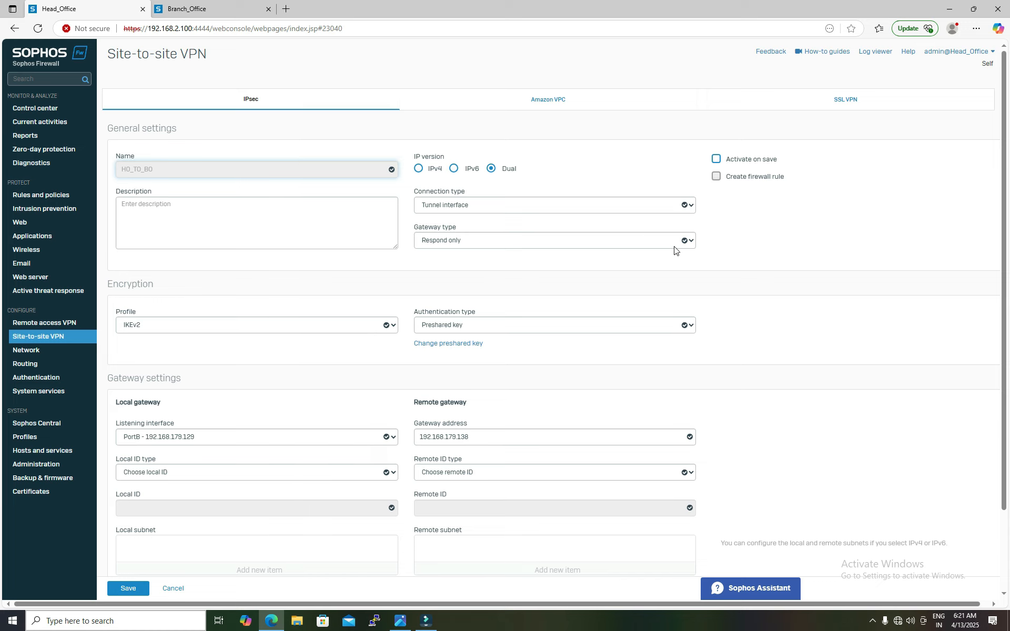
Step: Assign the Head Office xfrm1 tunnel interface the IPv4 address 1.1.1.1 /24 and save it
mouse_move(674, 251)
click(636, 153)
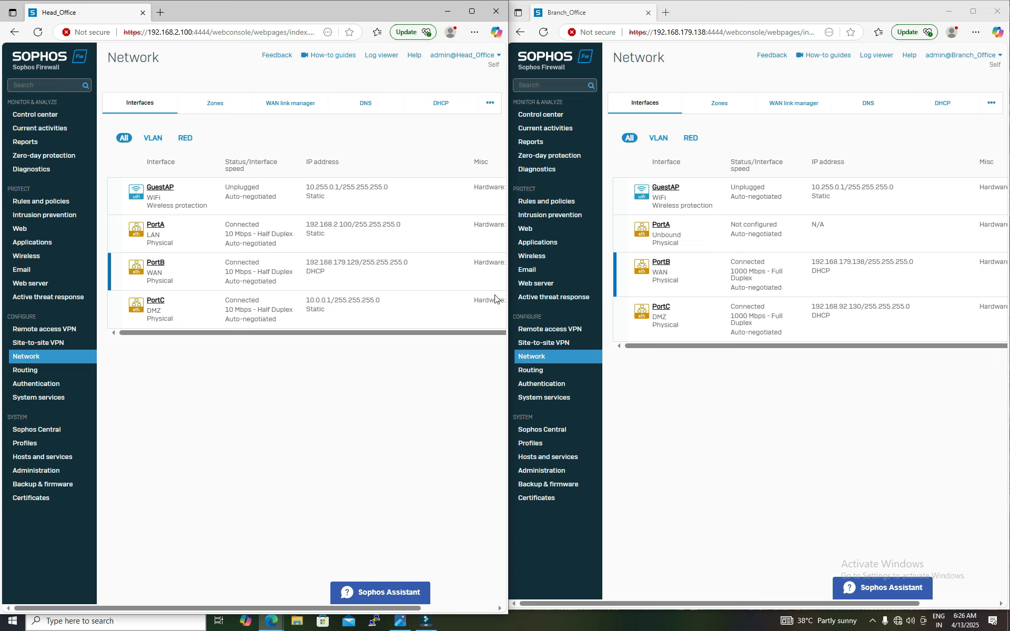
click(115, 277)
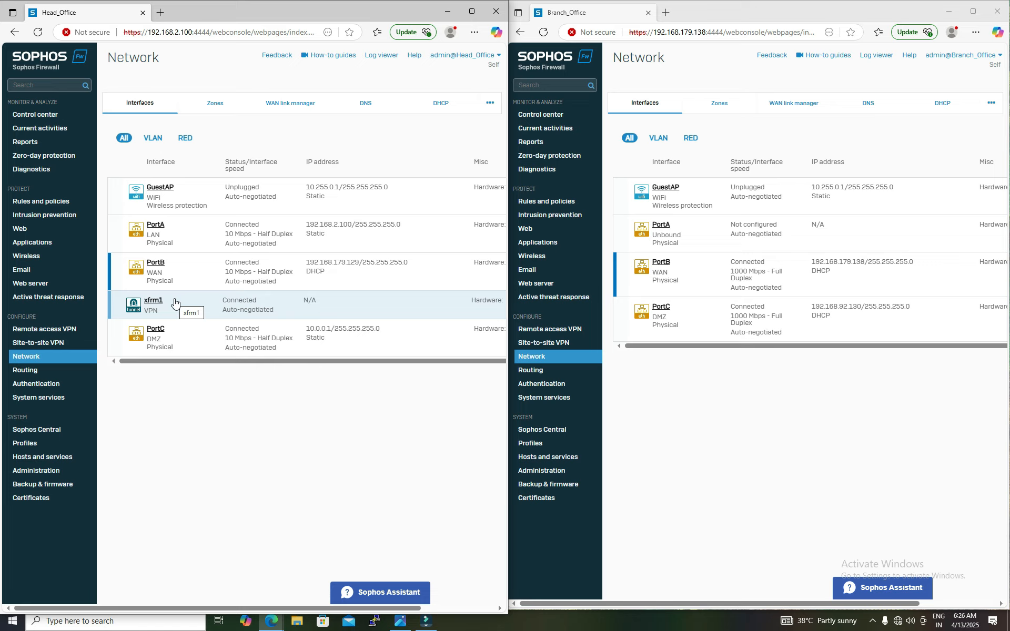
click(617, 280)
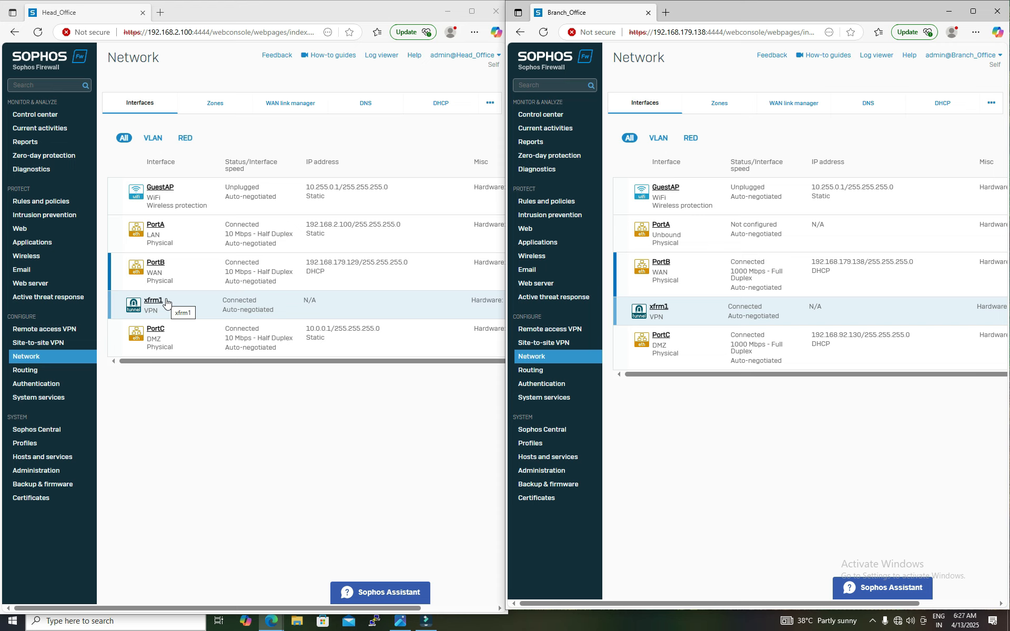
click(153, 303)
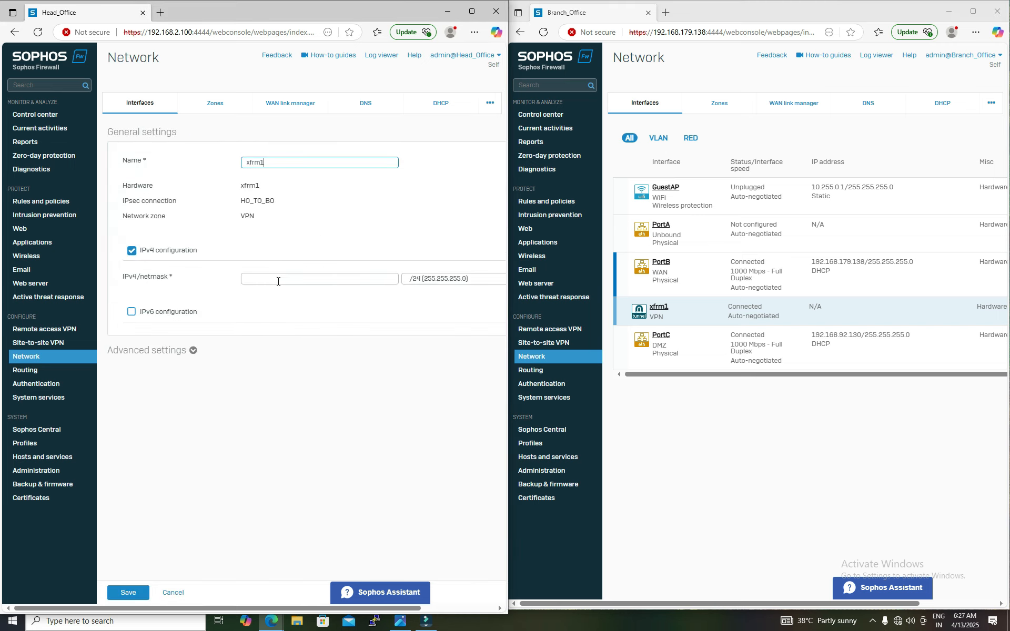
click(287, 280)
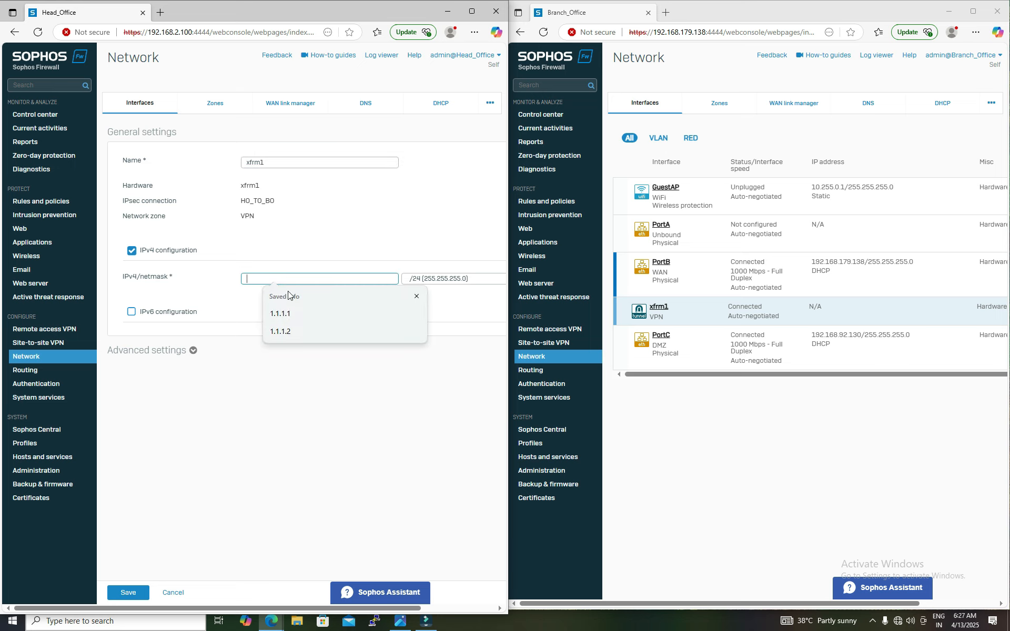
click(289, 314)
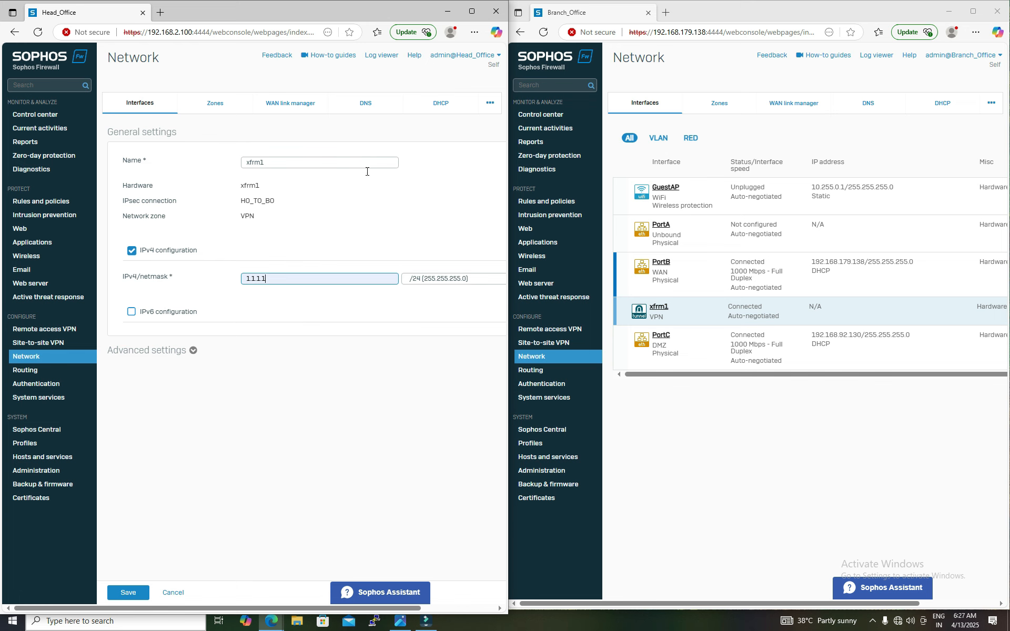
click(126, 591)
click(242, 356)
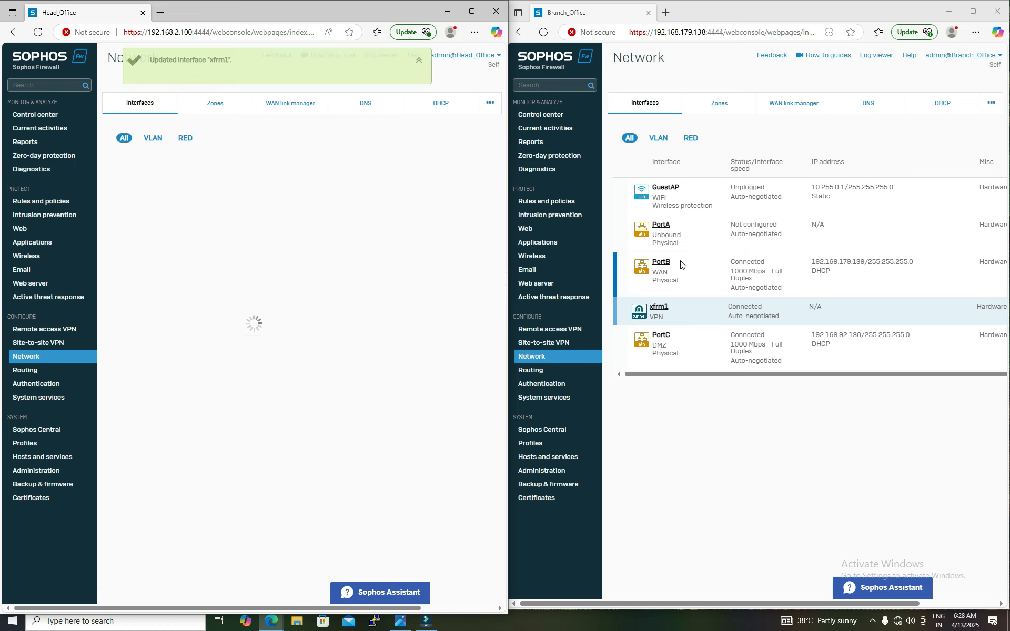
Step: Assign the Branch Office xfrm1 tunnel interface the IPv4 address 1.1.1.2 /24 and save it
click(660, 312)
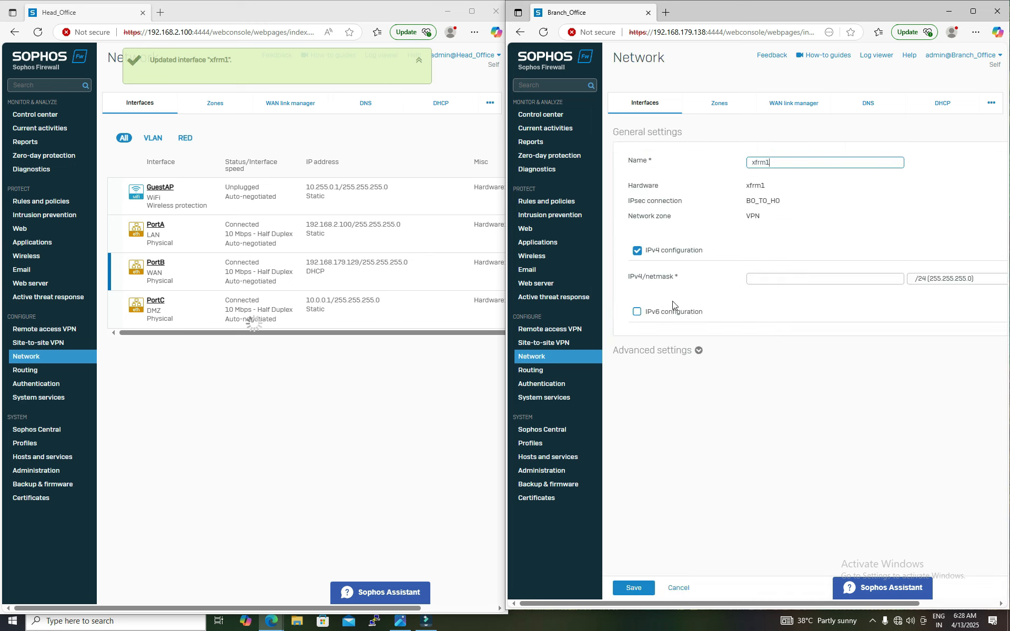
click(825, 278)
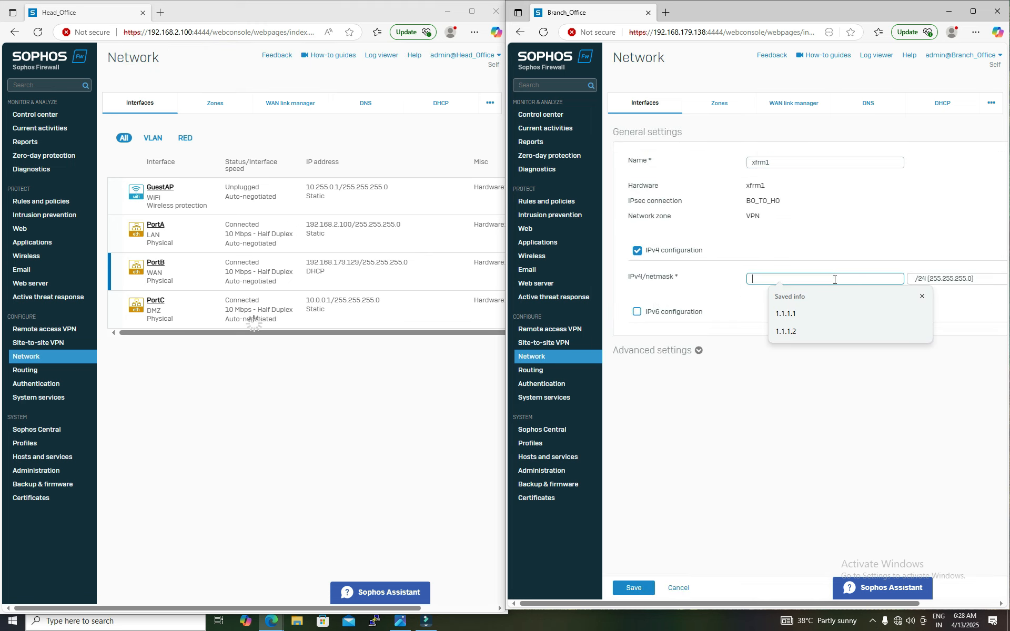
click(802, 336)
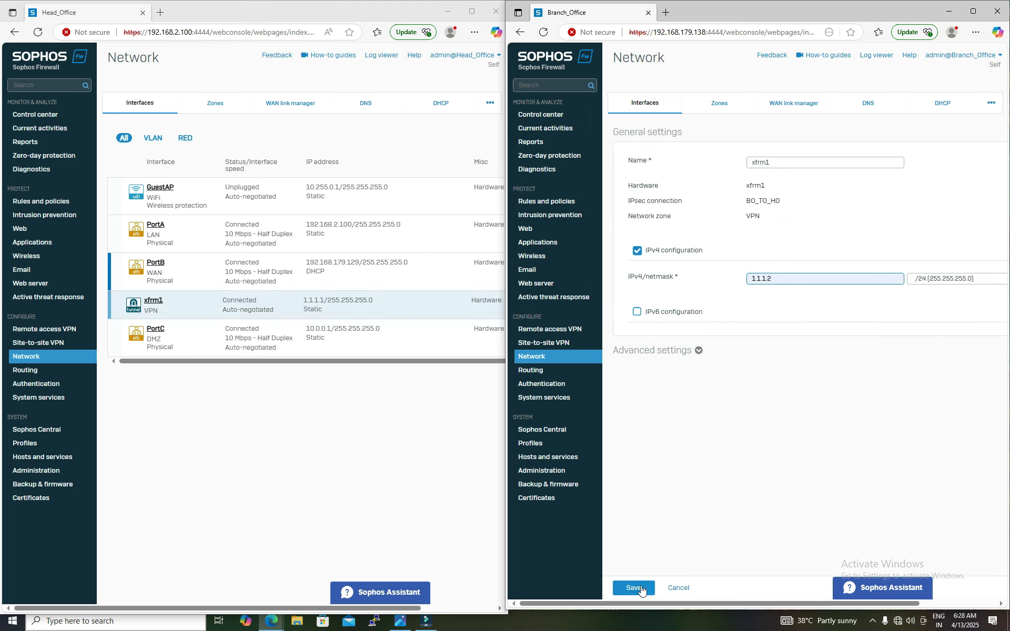
click(637, 589)
click(751, 353)
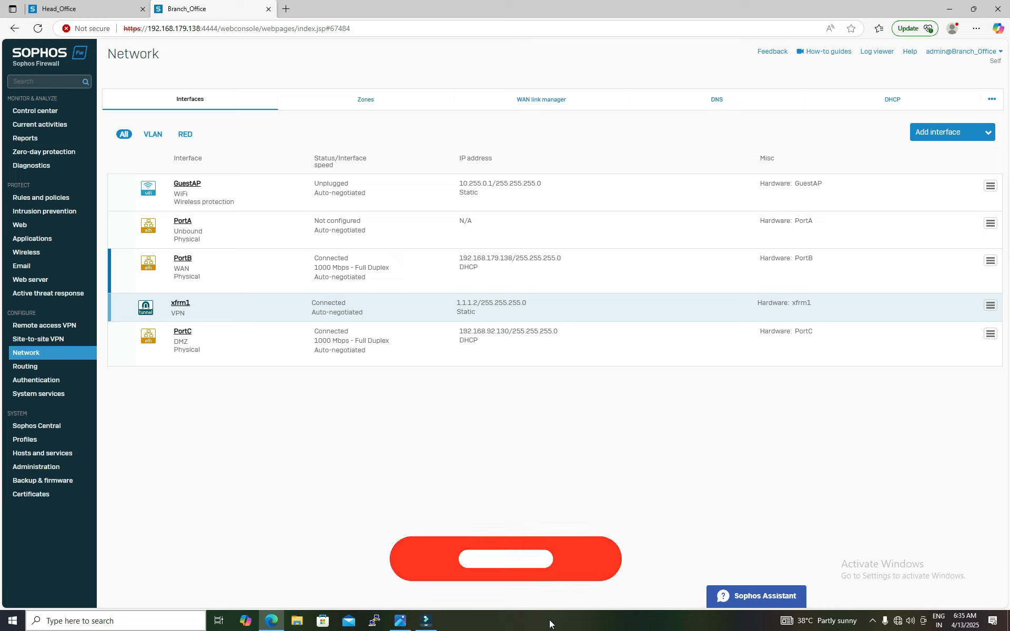
Step: Examine the network diagram showing both offices' subnets and interfaces
click(69, 12)
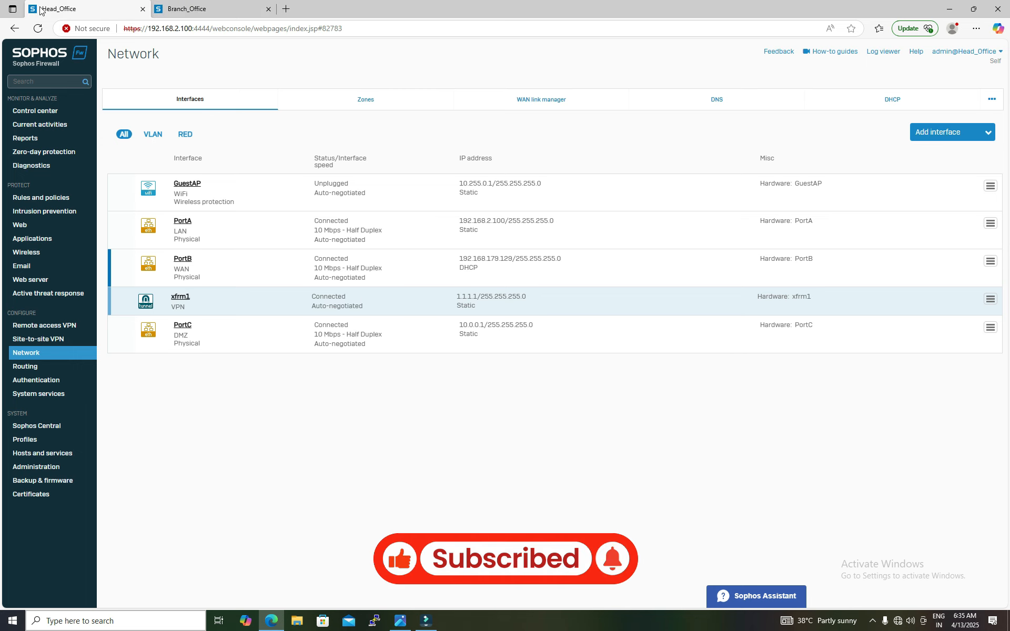
click(399, 622)
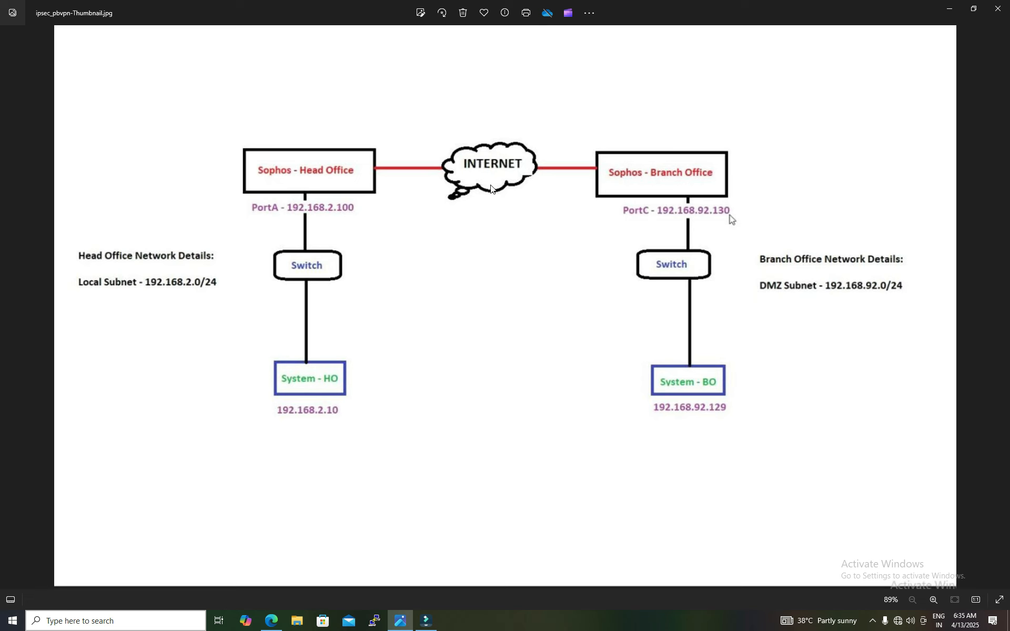
click(949, 9)
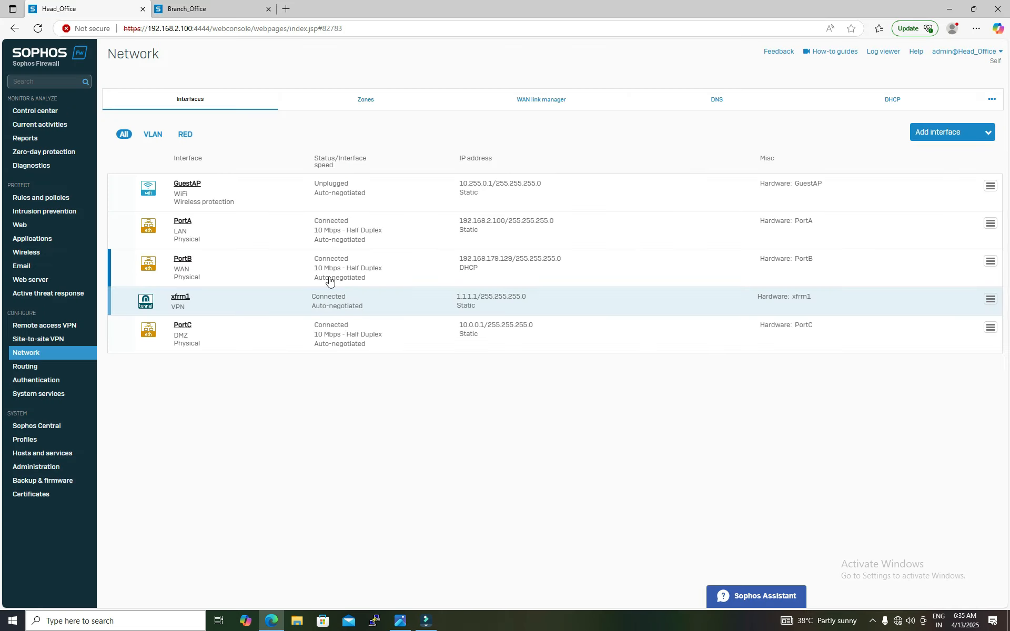
Step: On the Head Office firewall, add a static IPv4 route to 192.168.92.0 /24 through the xfrm1 interface and save it
click(32, 368)
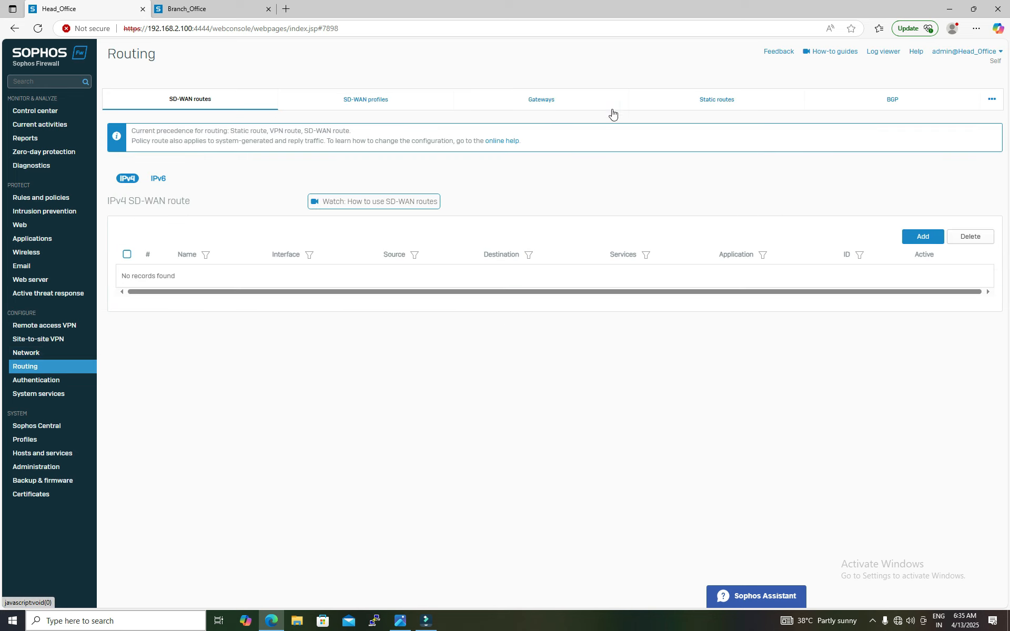
click(685, 102)
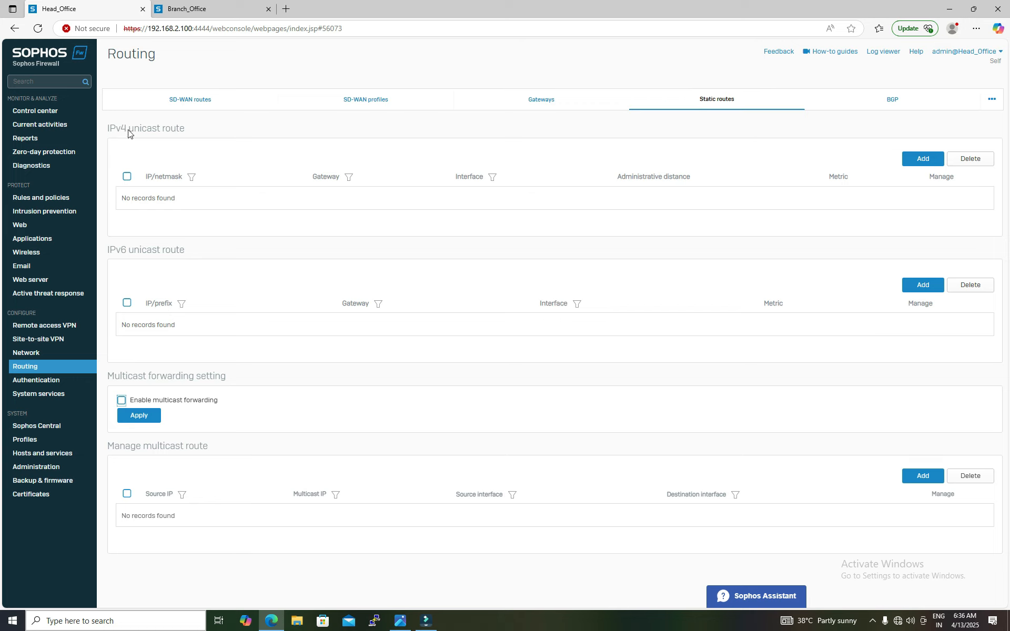
click(920, 160)
click(390, 142)
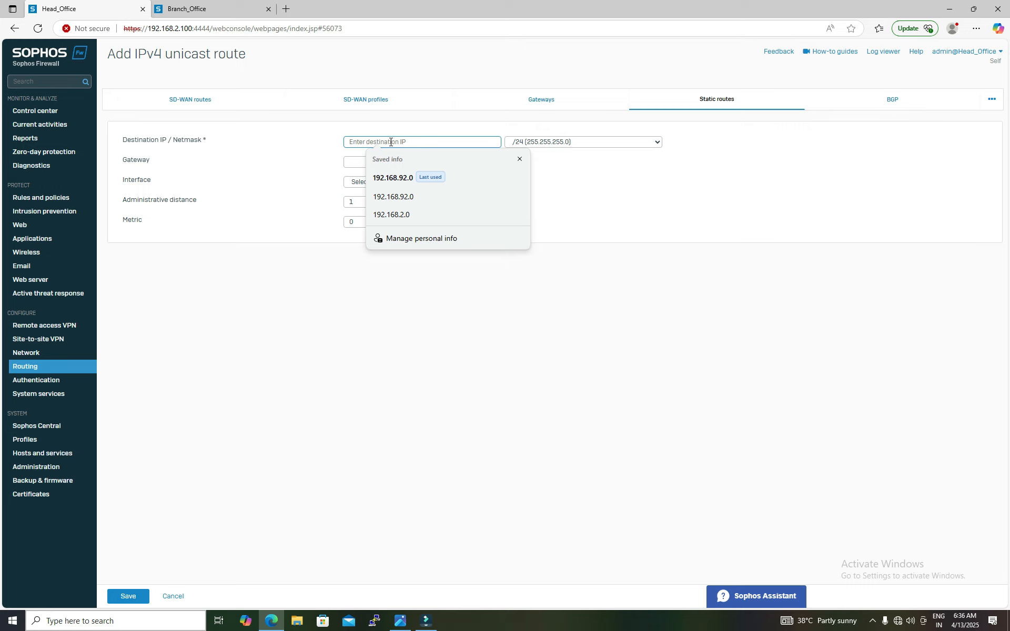
click(392, 178)
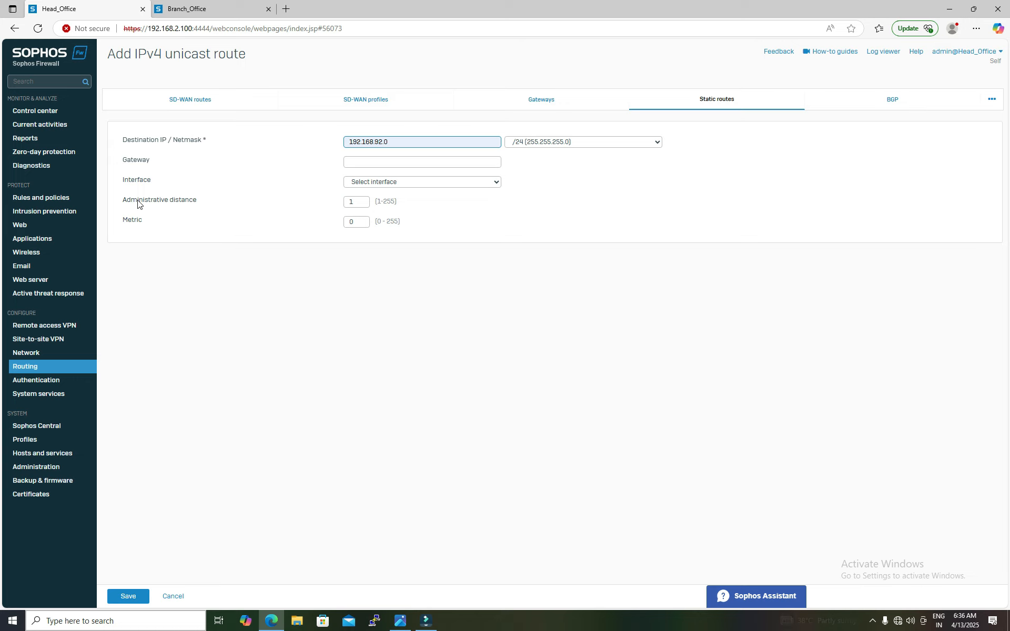
click(464, 186)
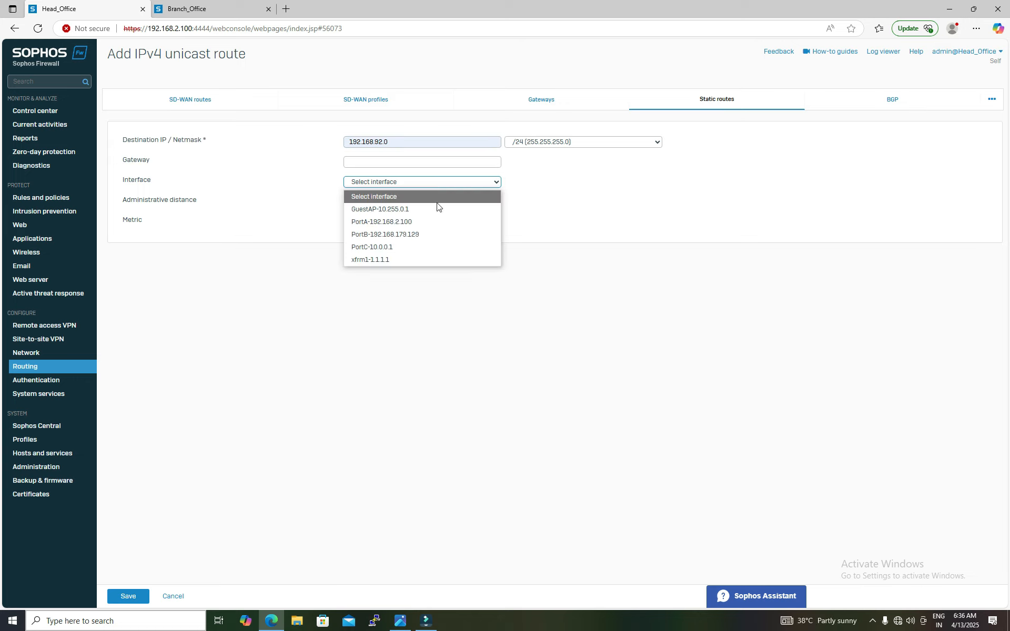
click(377, 262)
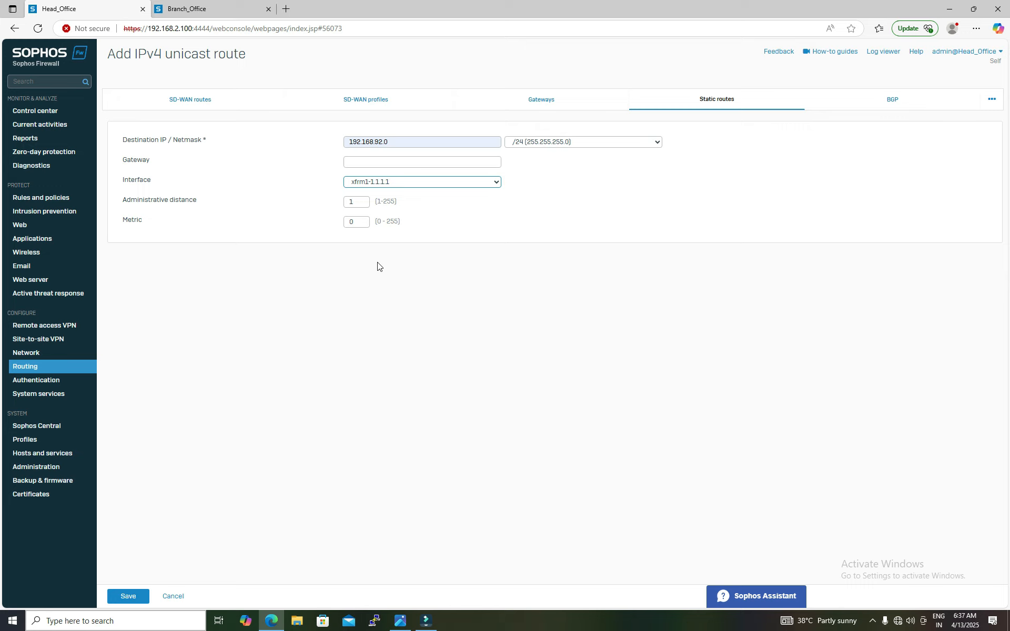
click(127, 595)
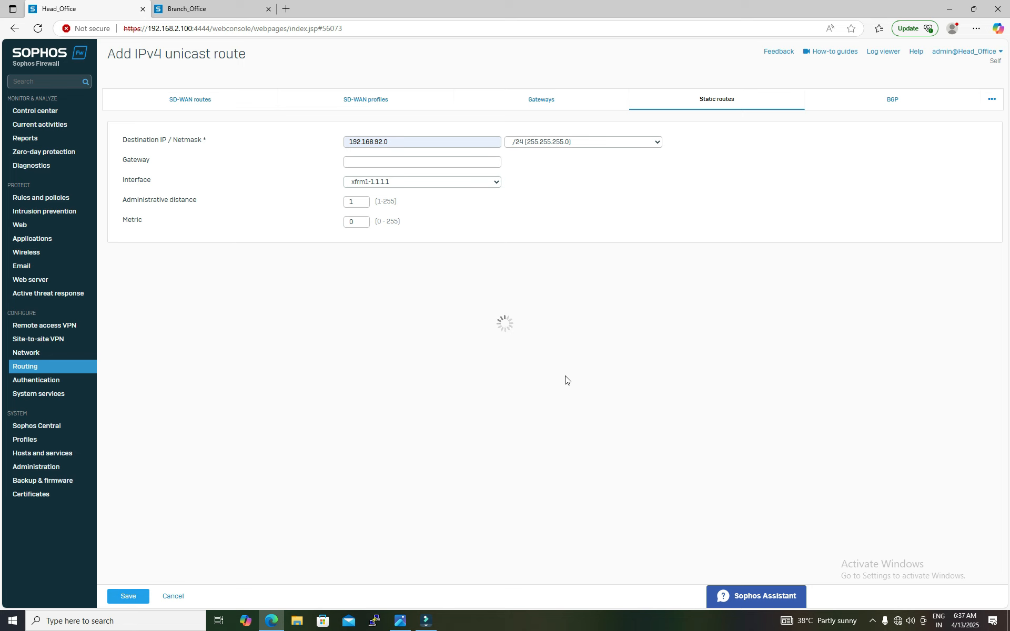
Step: Open the static routes on the Branch Office firewall
click(227, 11)
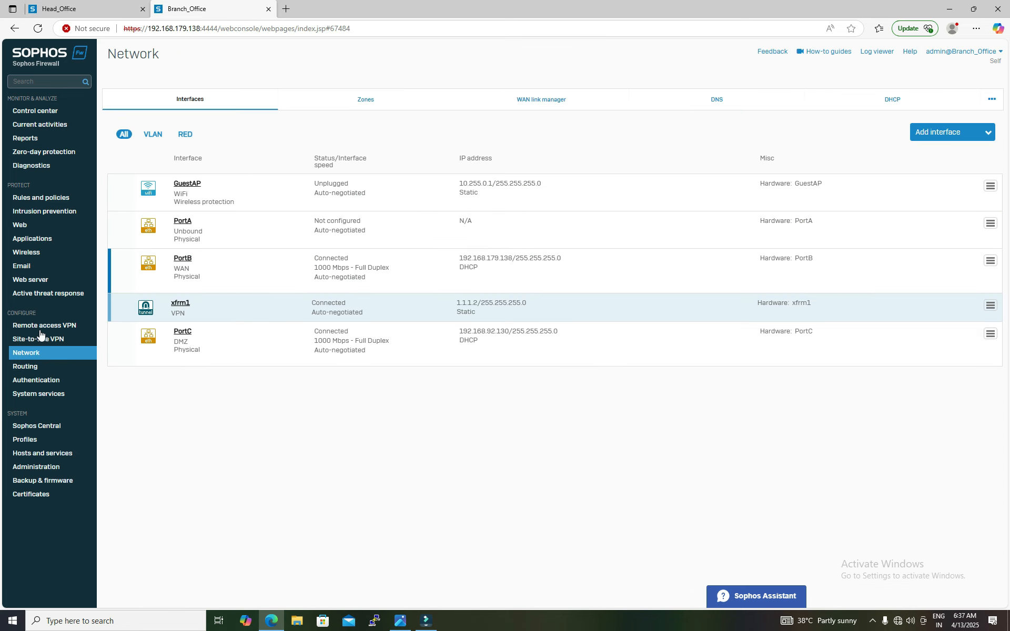
click(23, 368)
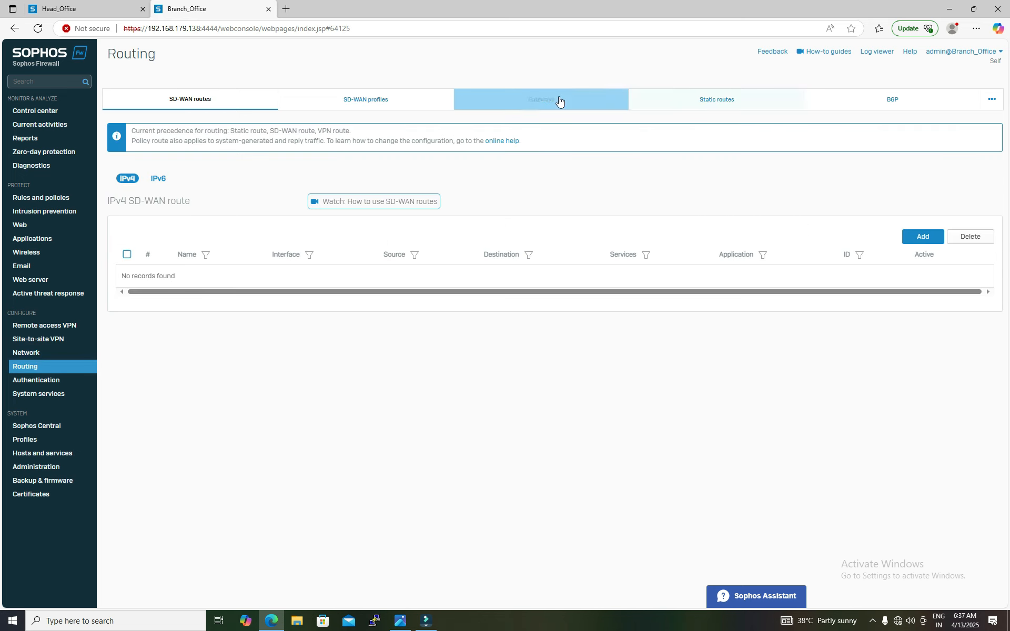
click(719, 91)
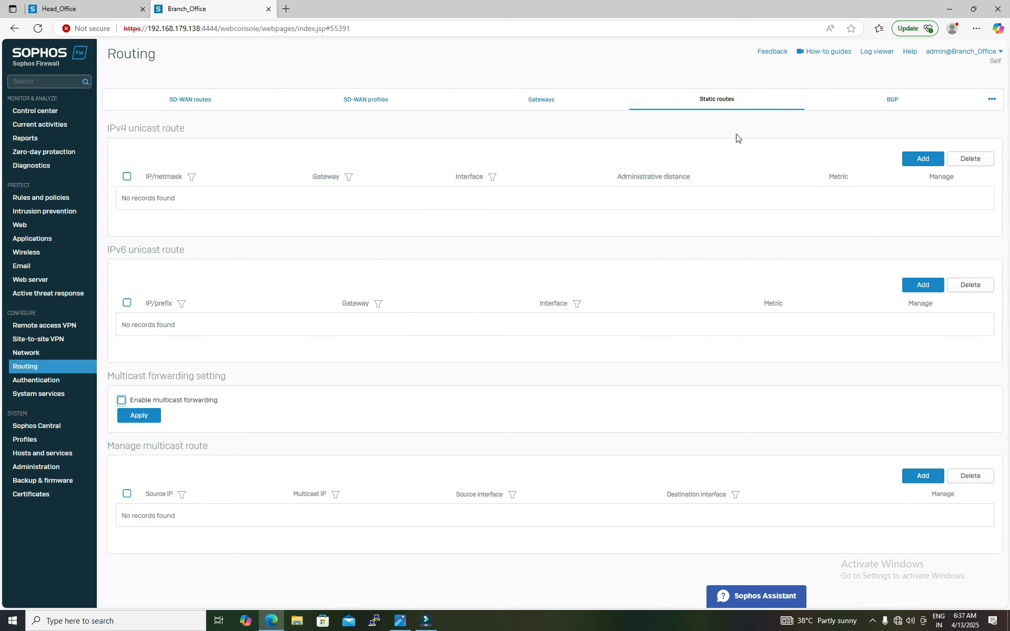
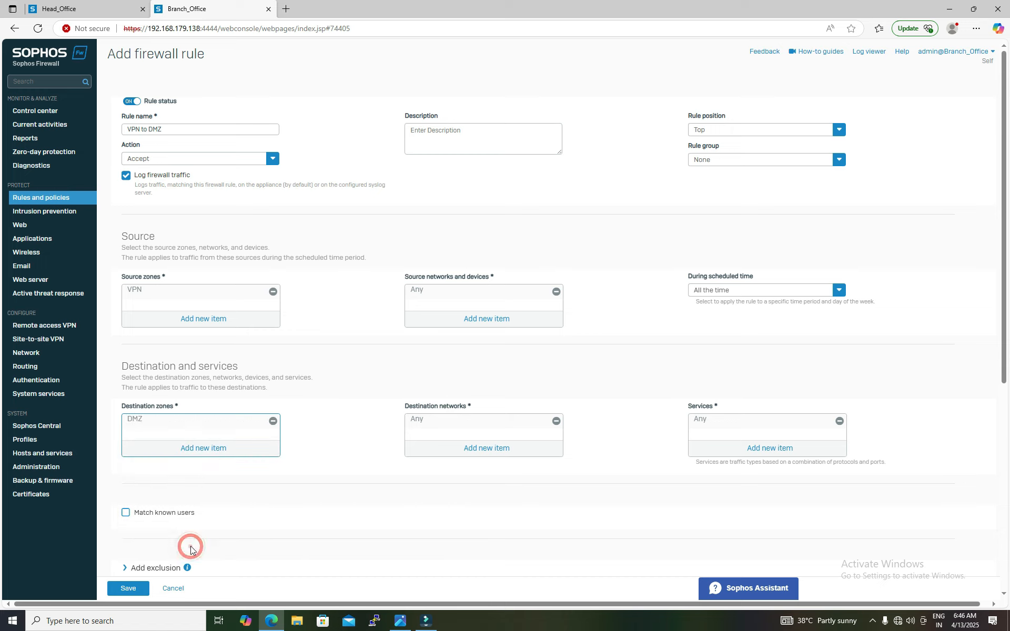
Step: Save the Branch Office firewall rule VPN to DMZ allowing VPN-zone traffic to the DMZ zone
scroll(594, 314, down, 1)
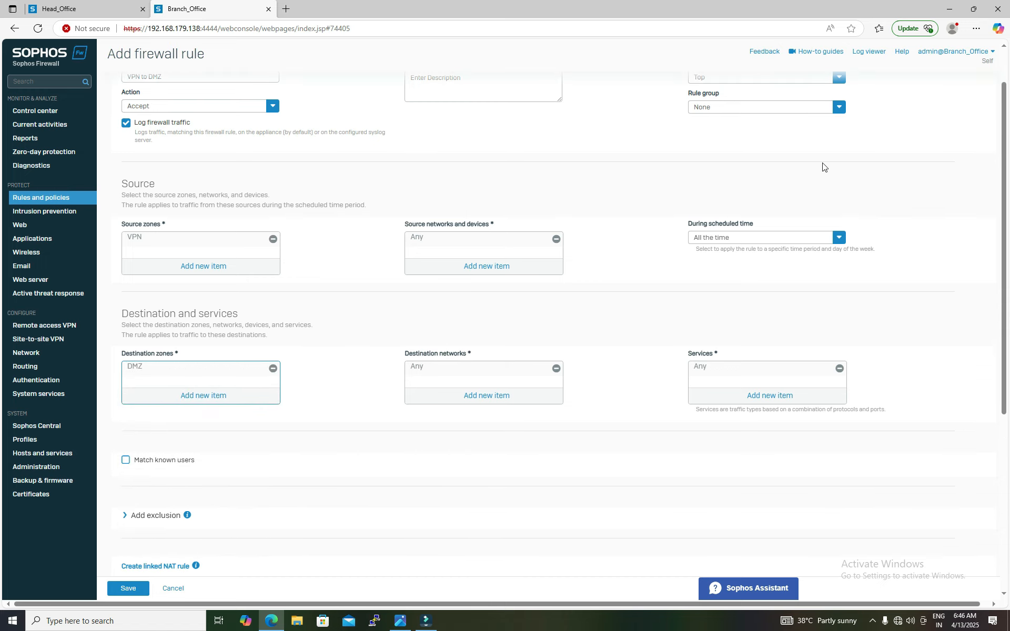
click(128, 588)
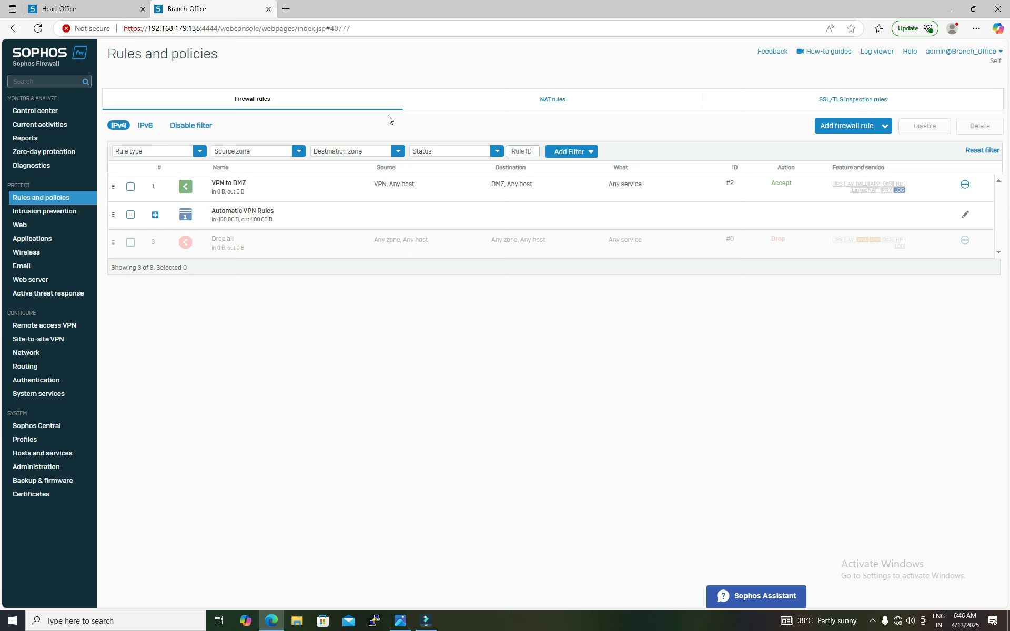
click(105, 10)
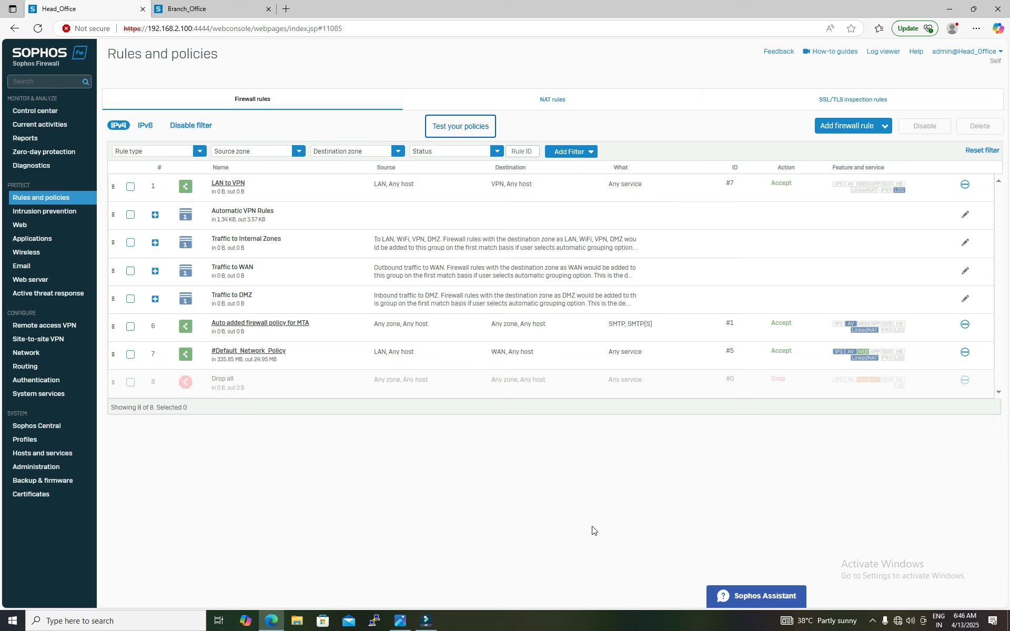
Step: Open a command prompt on the Head Office PC and display its full IP configuration with ipconfig /all
key(super+r)
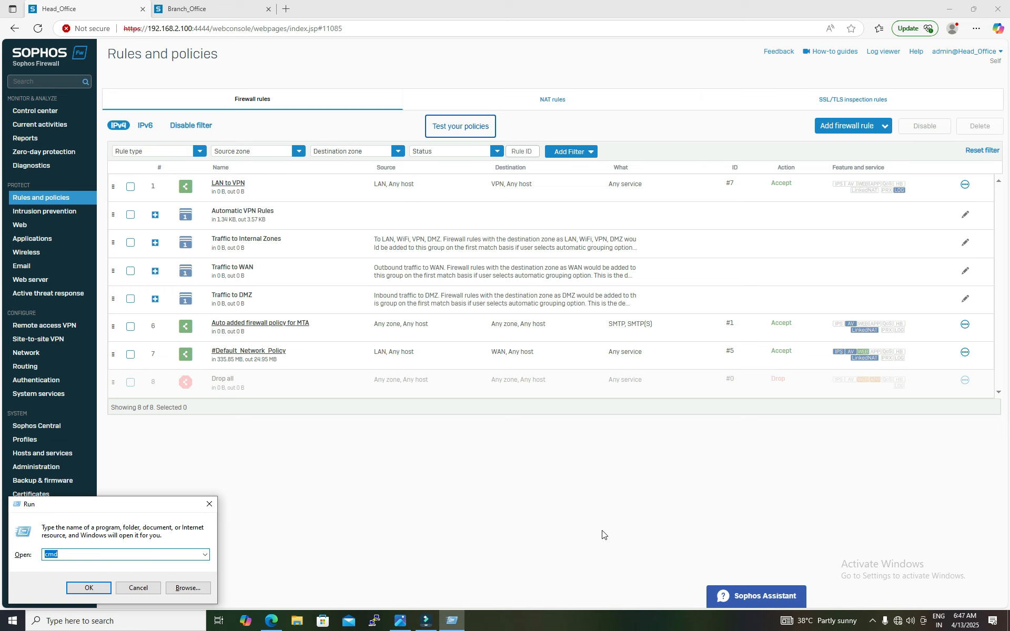
key(Return)
text(IP)
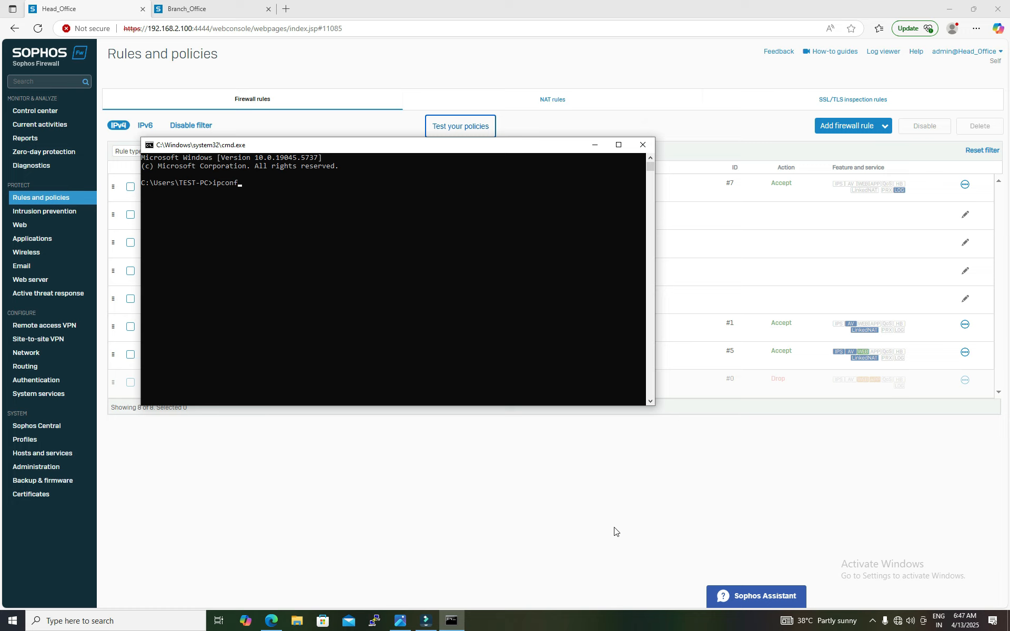
text(config /all)
key(Return)
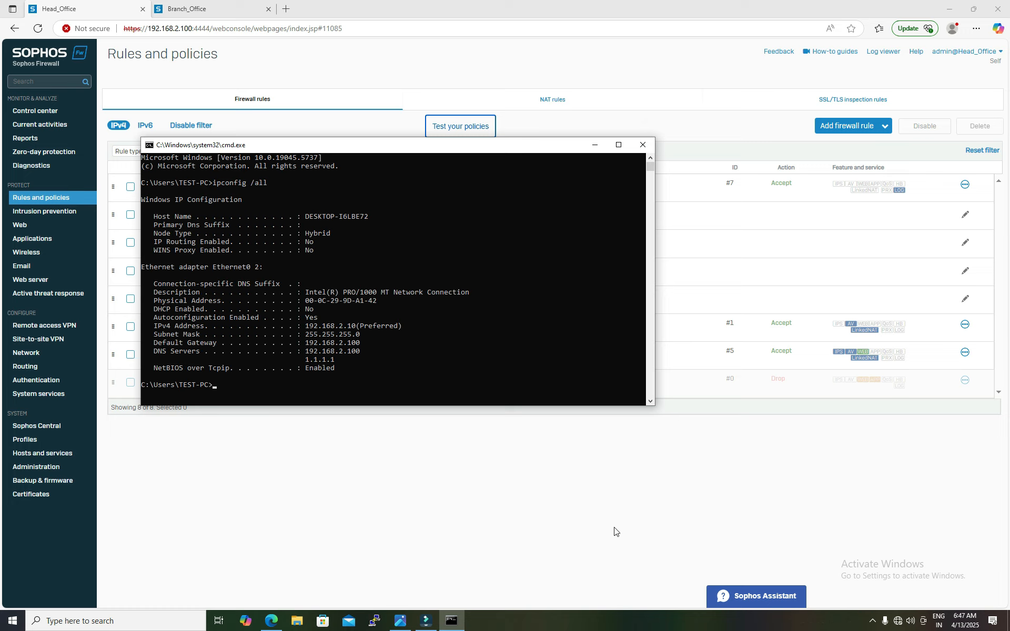
Step: Ping the Branch Office system at 192.168.92.129 from the Head Office PC command prompt
drag(309, 326, 355, 327)
click(302, 384)
key(Escape)
text(ping 192.168.92.)
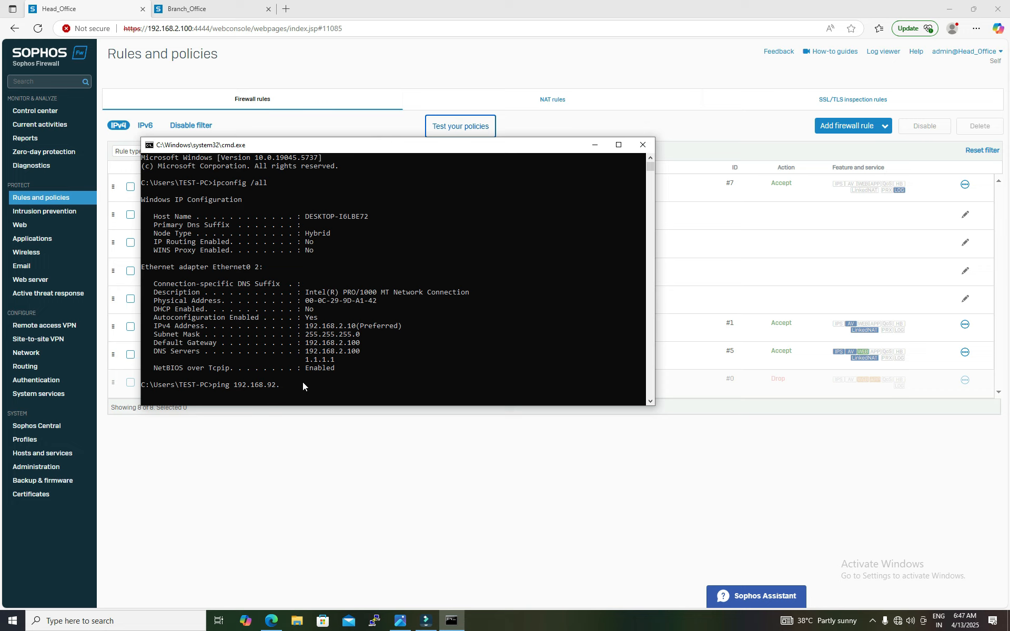
click(400, 621)
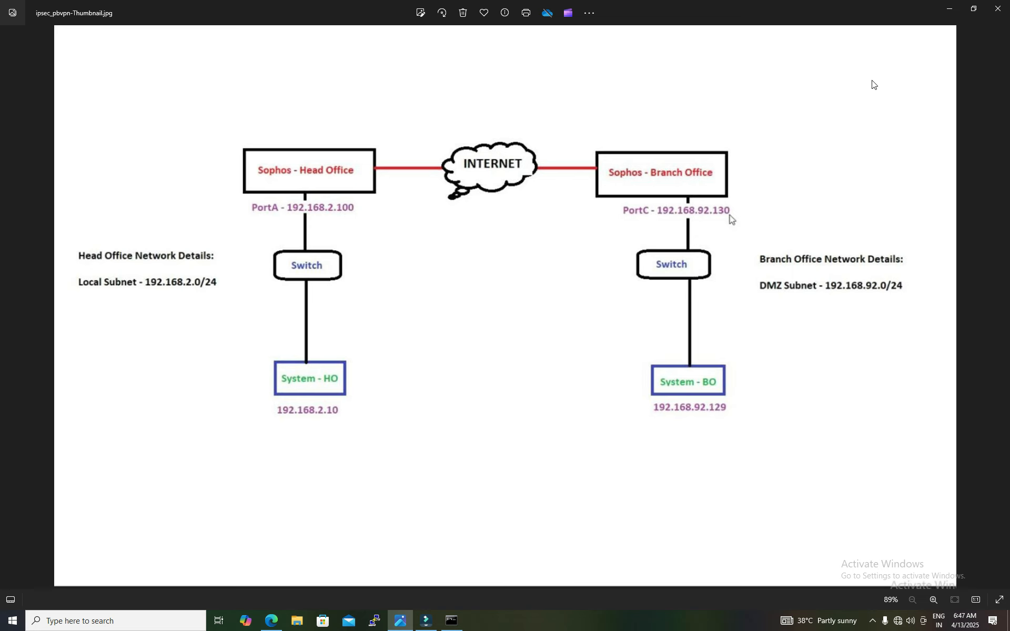
click(949, 9)
text(92.168.92.)
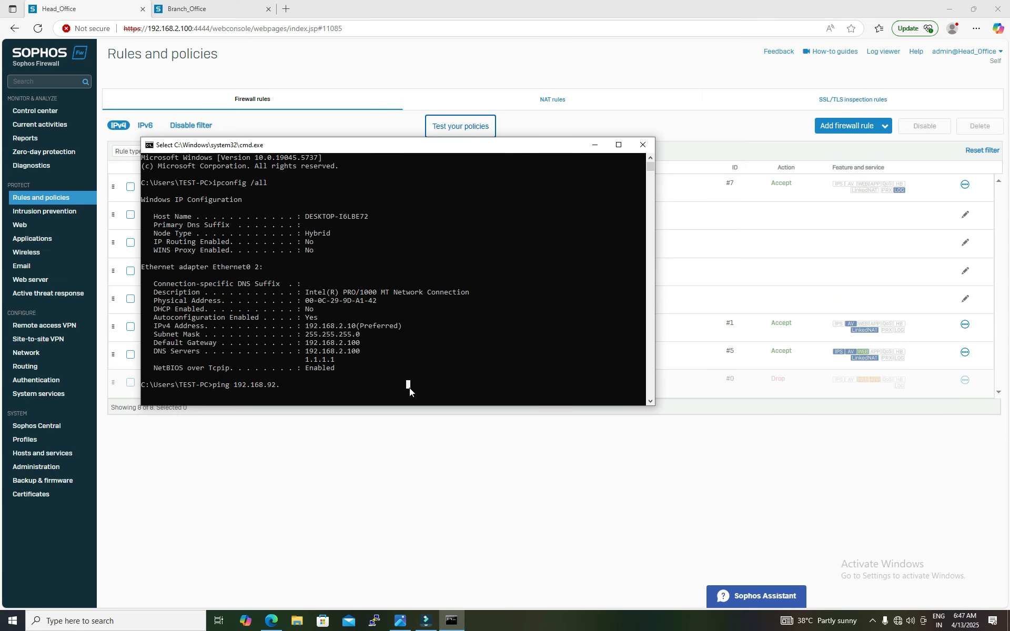
text(129)
key(Return)
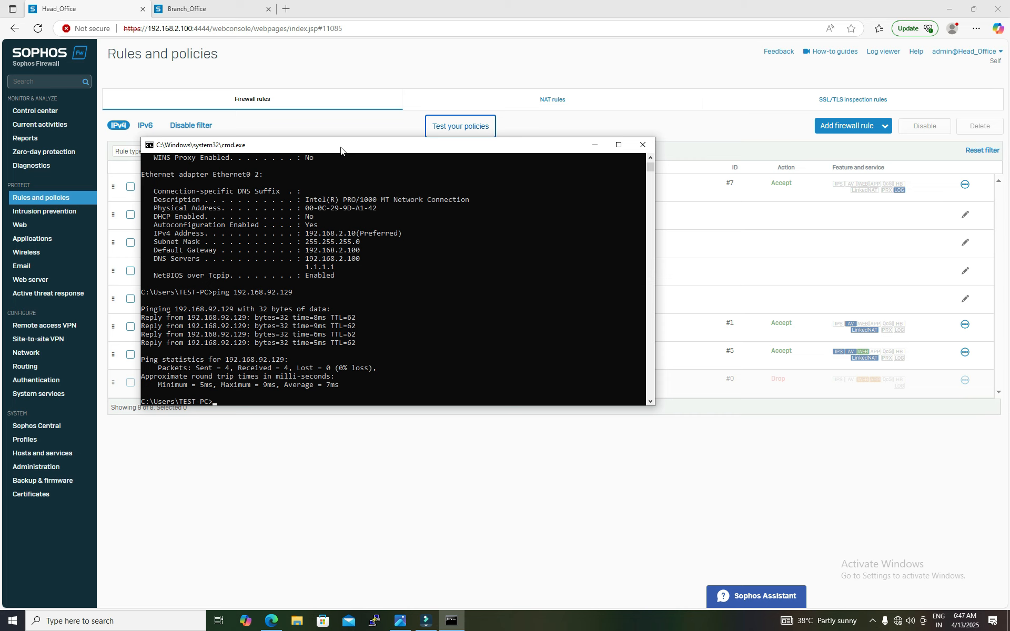
Step: On the Head Office firewall, clear the packet capture, save the filter host 192.168.92.129 and proto ICMP, and start capturing
click(41, 166)
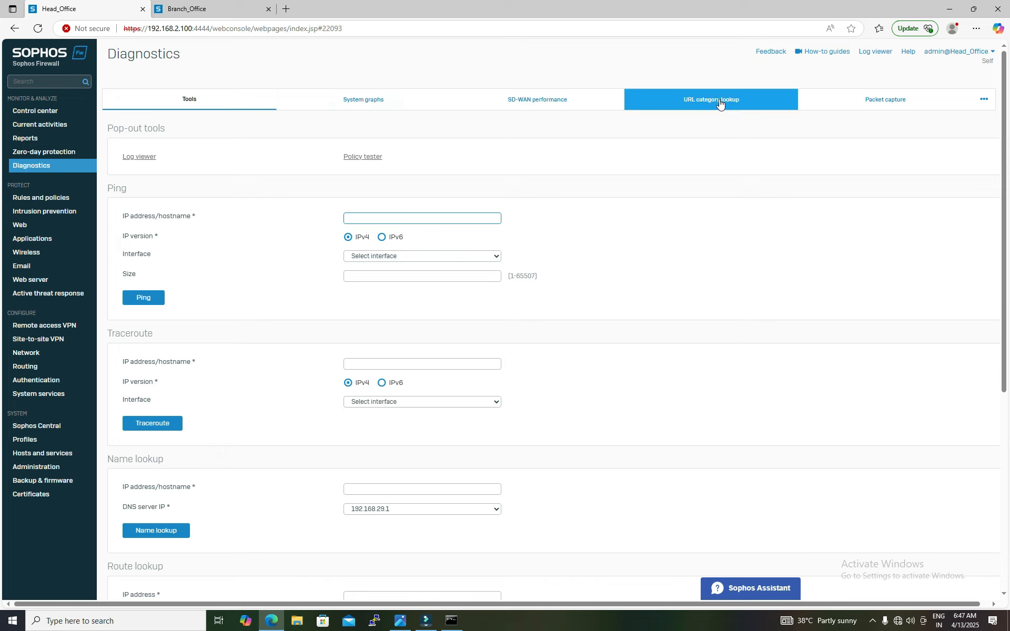
click(853, 104)
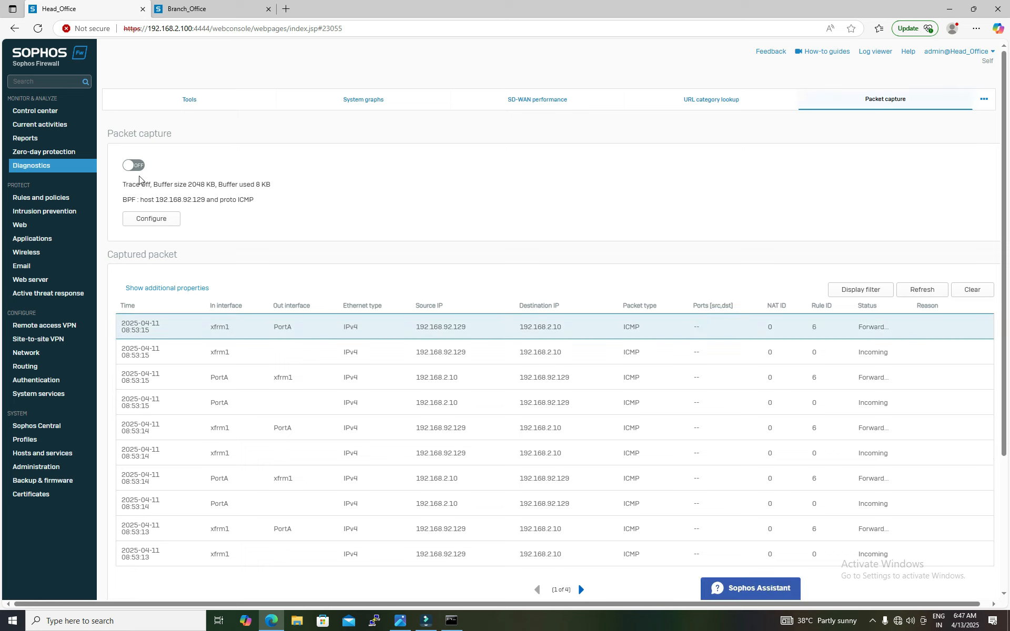
click(973, 289)
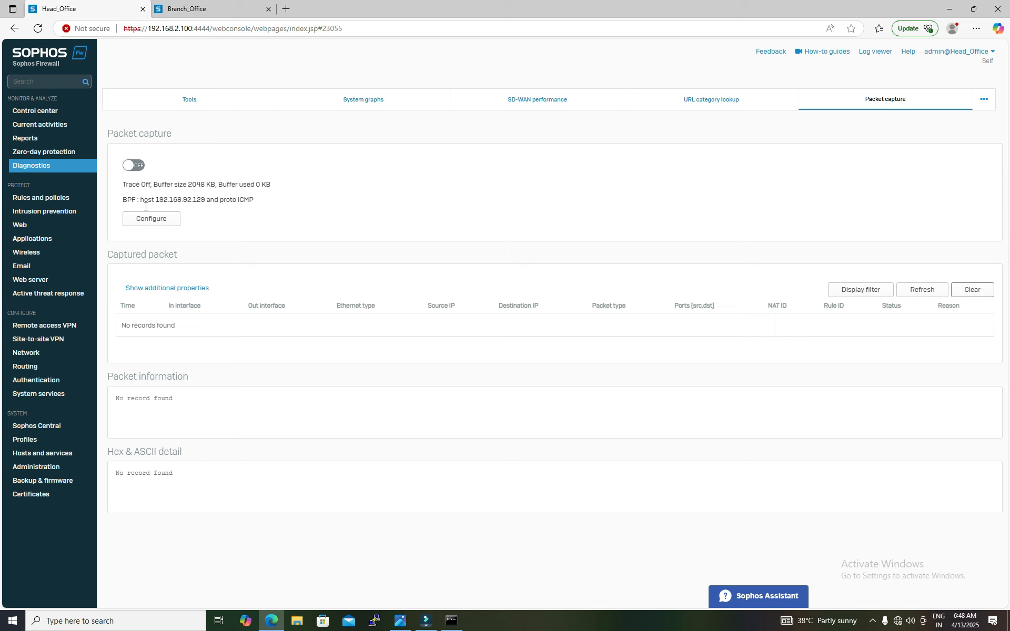
click(156, 221)
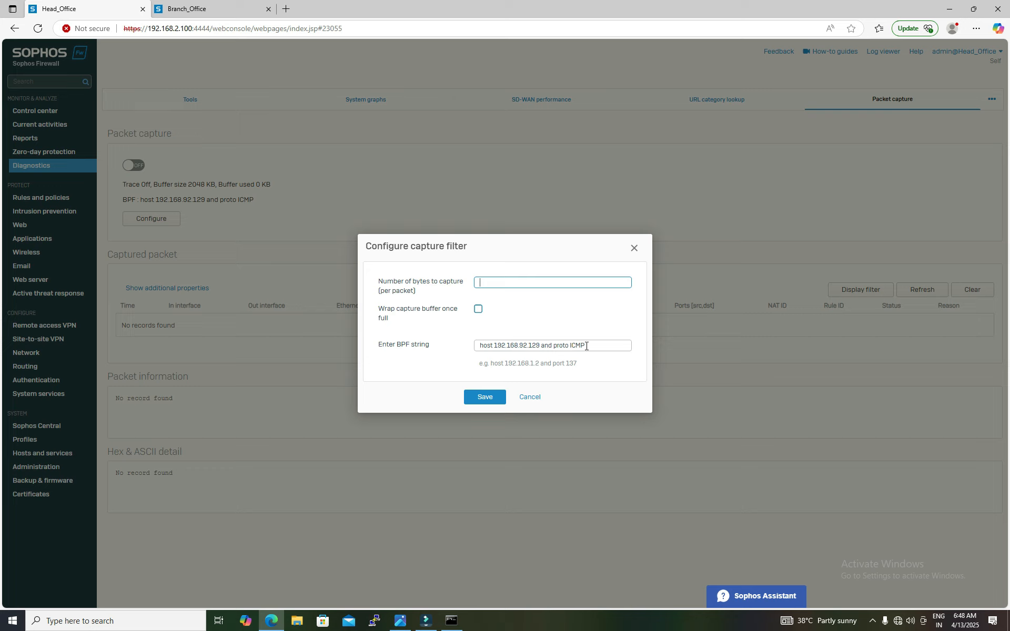
click(489, 398)
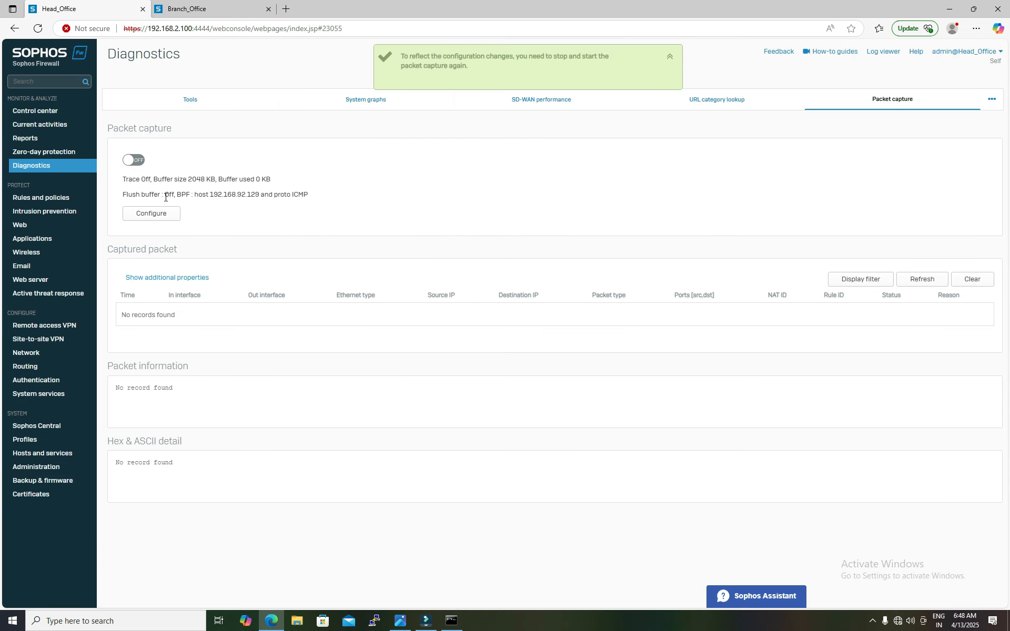
click(137, 163)
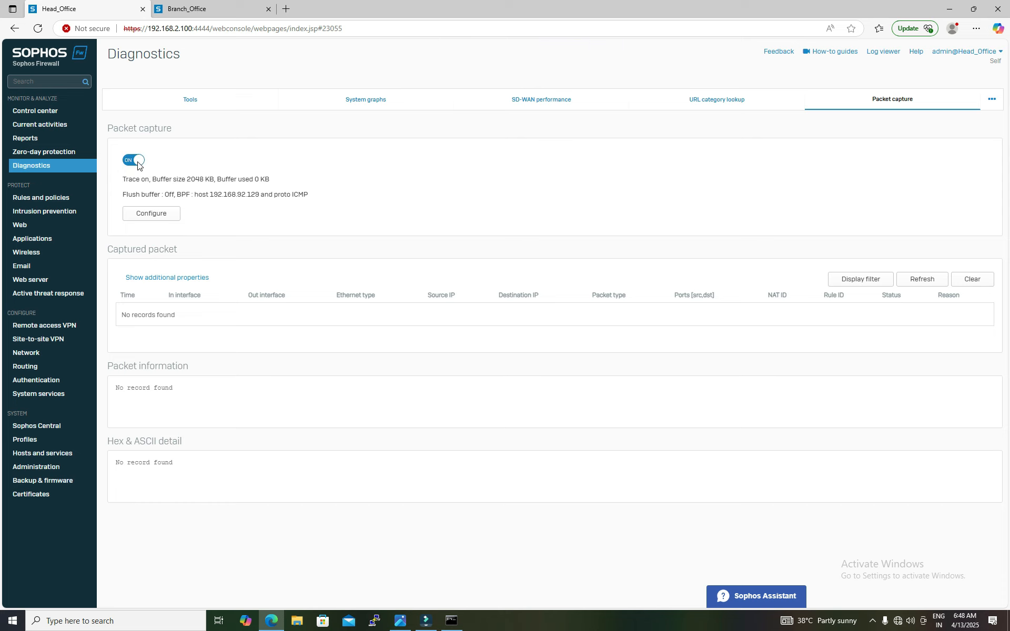
Step: Rerun the ping to 192.168.92.129, refresh the captured packets, and examine their interfaces and status
click(457, 622)
key(Up)
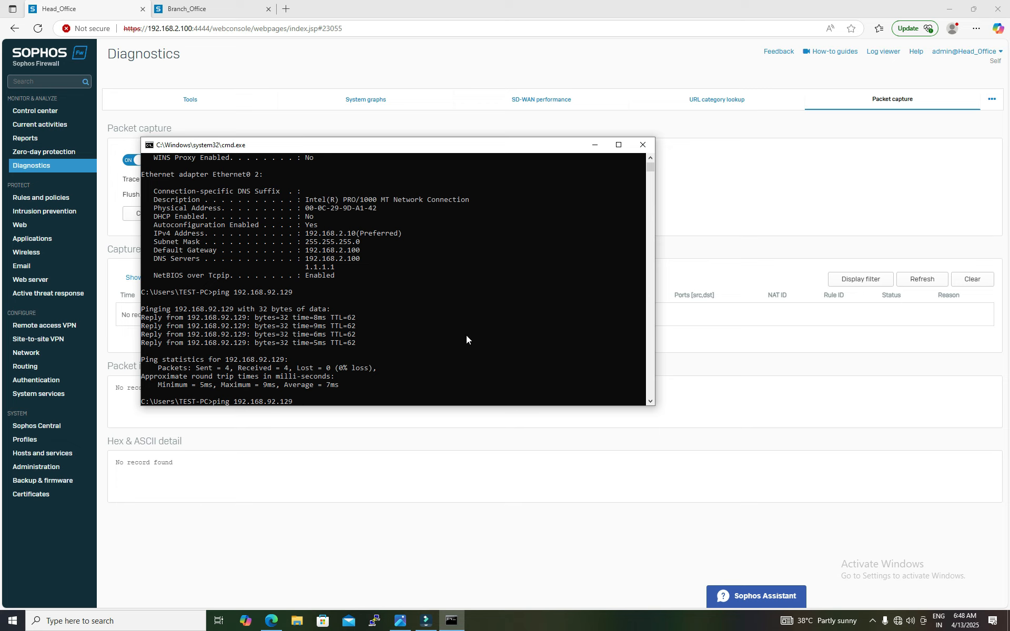
key(Return)
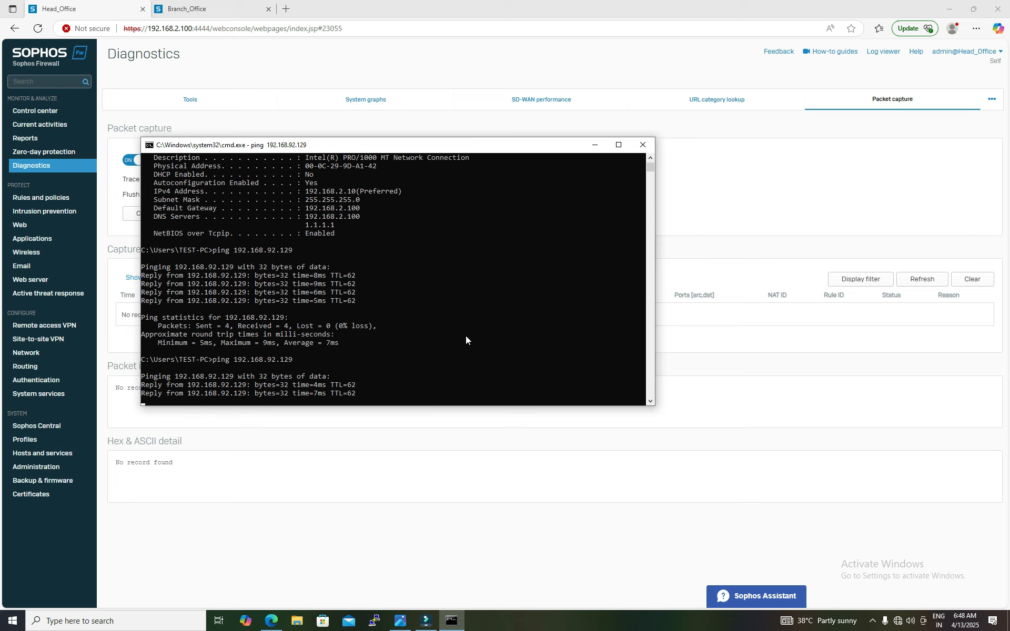
click(936, 282)
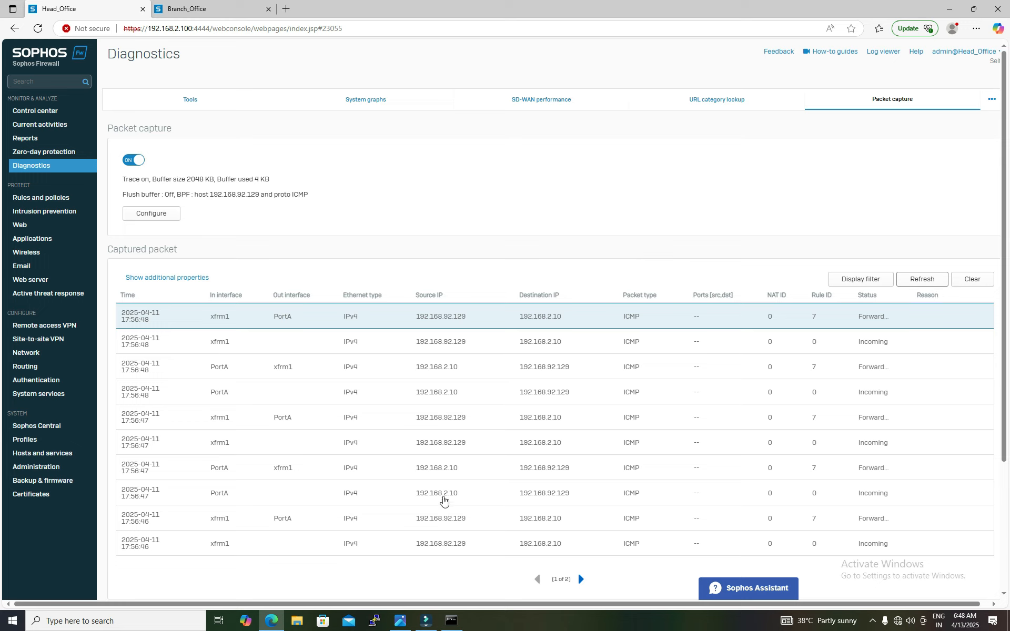
drag(456, 497, 416, 495)
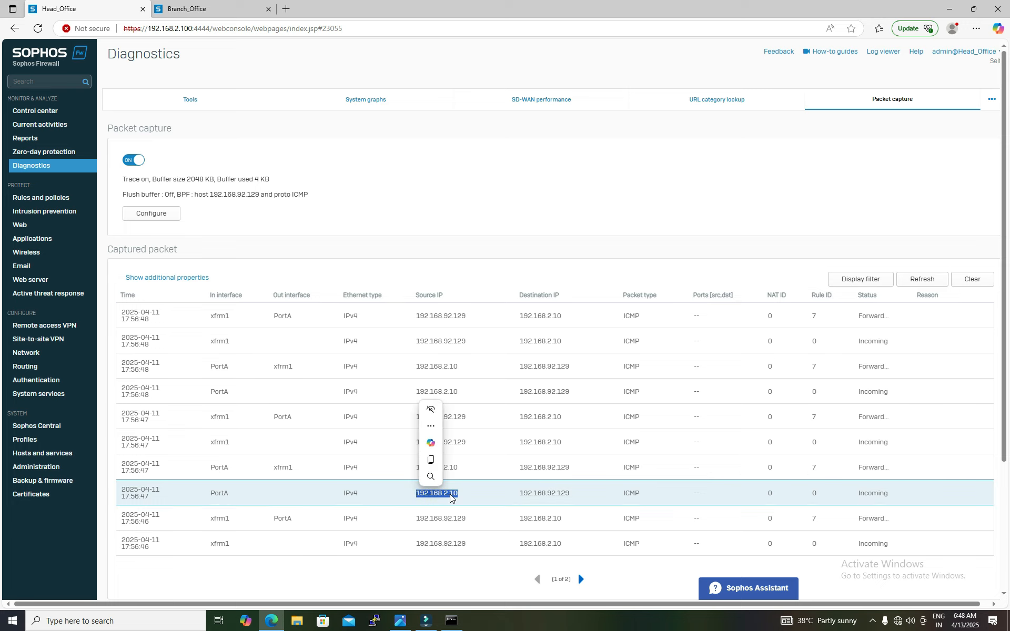
drag(900, 492, 851, 499)
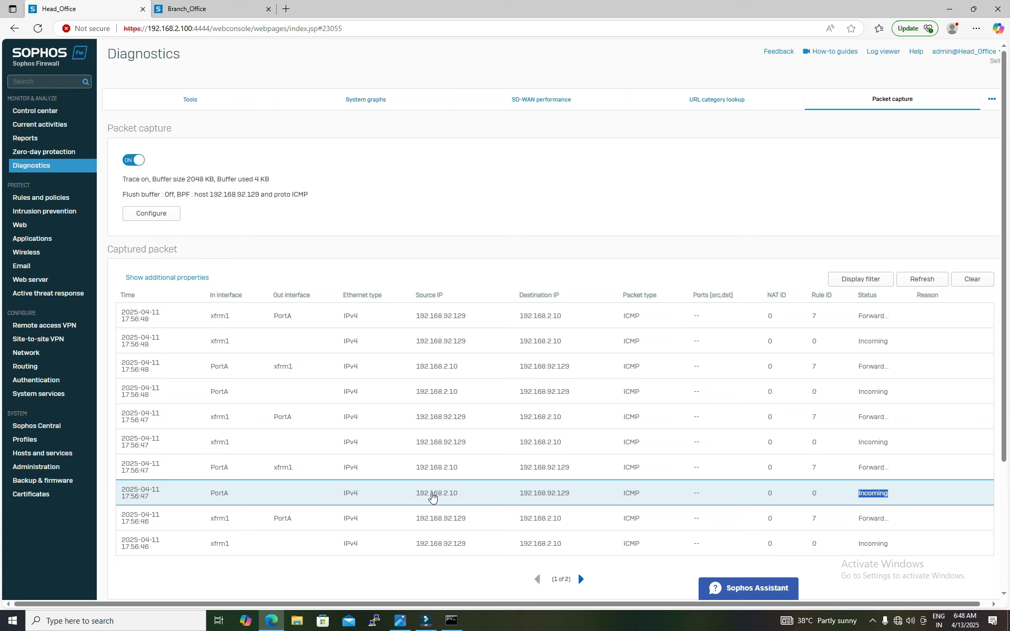
drag(208, 493, 235, 497)
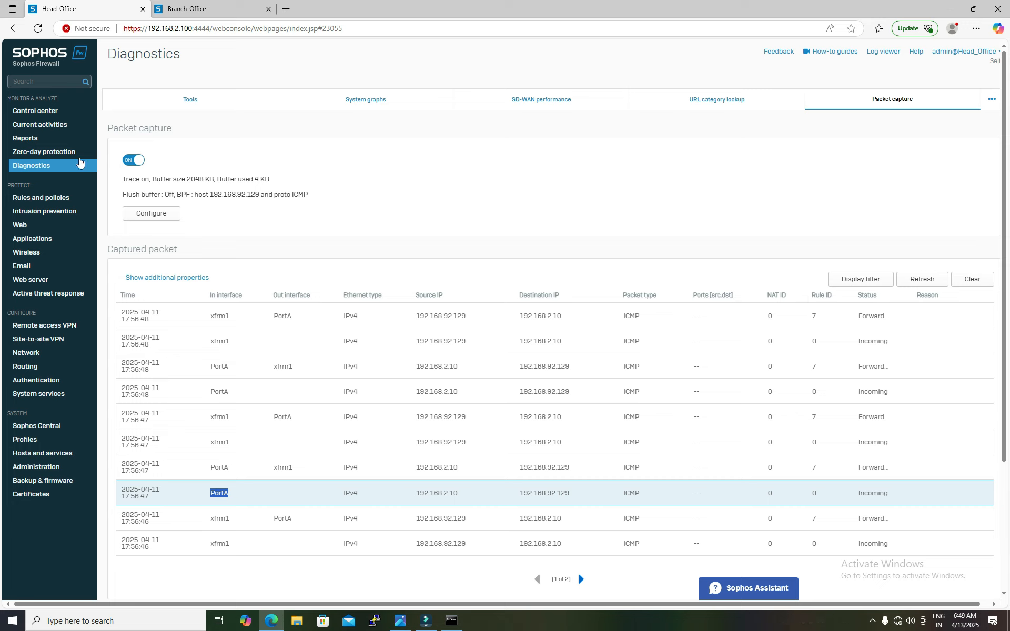
Step: Examine the ID of the Head Office LAN to VPN firewall rule
click(46, 198)
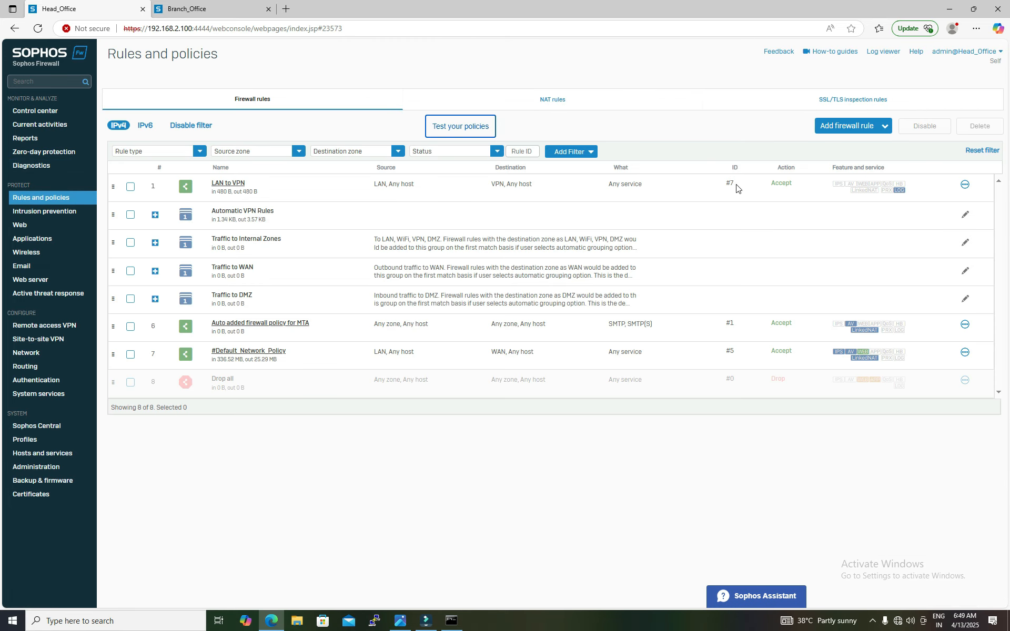
double_click(730, 183)
Step: On the Branch Office firewall, set the packet capture filter to host 192.168.2.10 and proto ICMP and start capturing
click(206, 8)
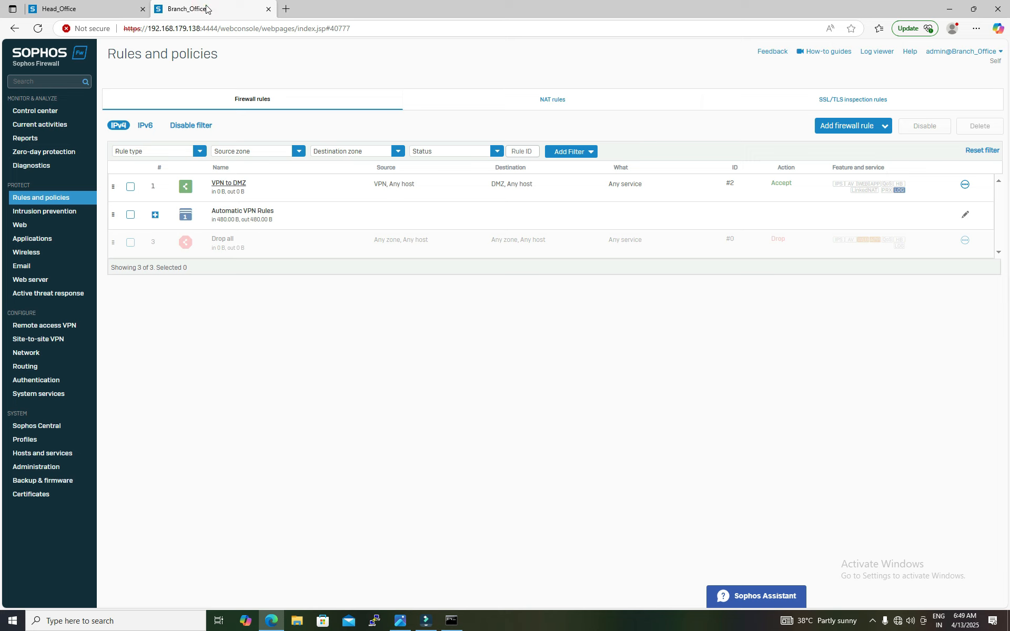
click(39, 166)
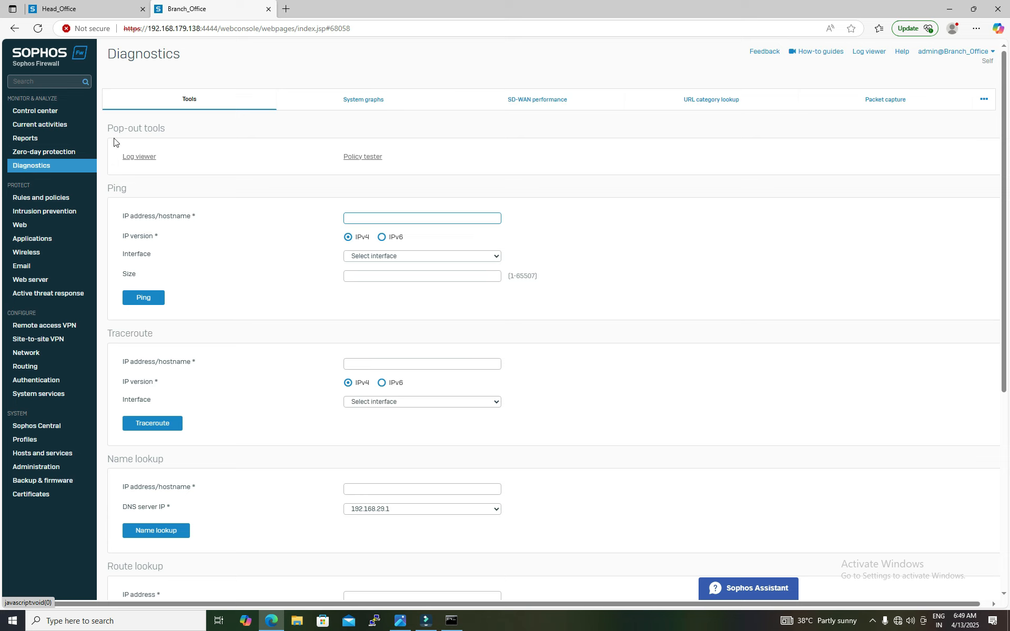
click(871, 106)
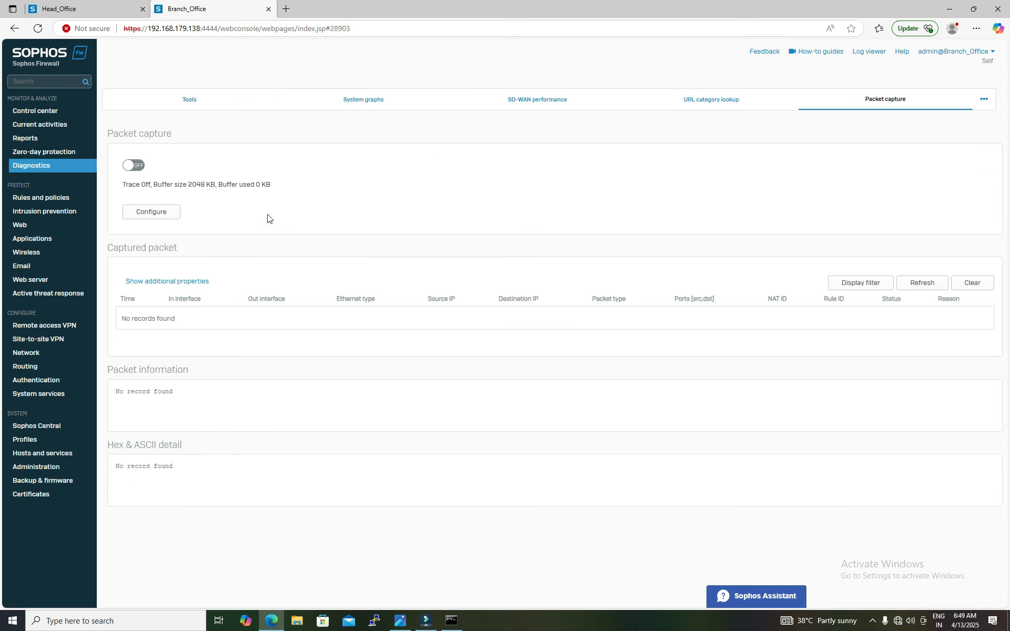
click(151, 215)
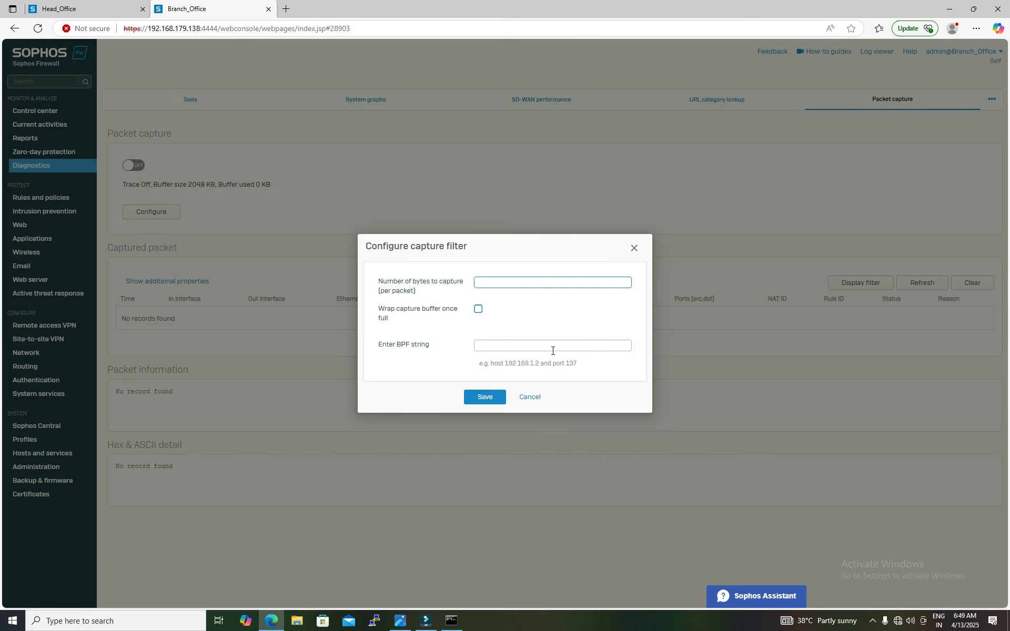
click(552, 347)
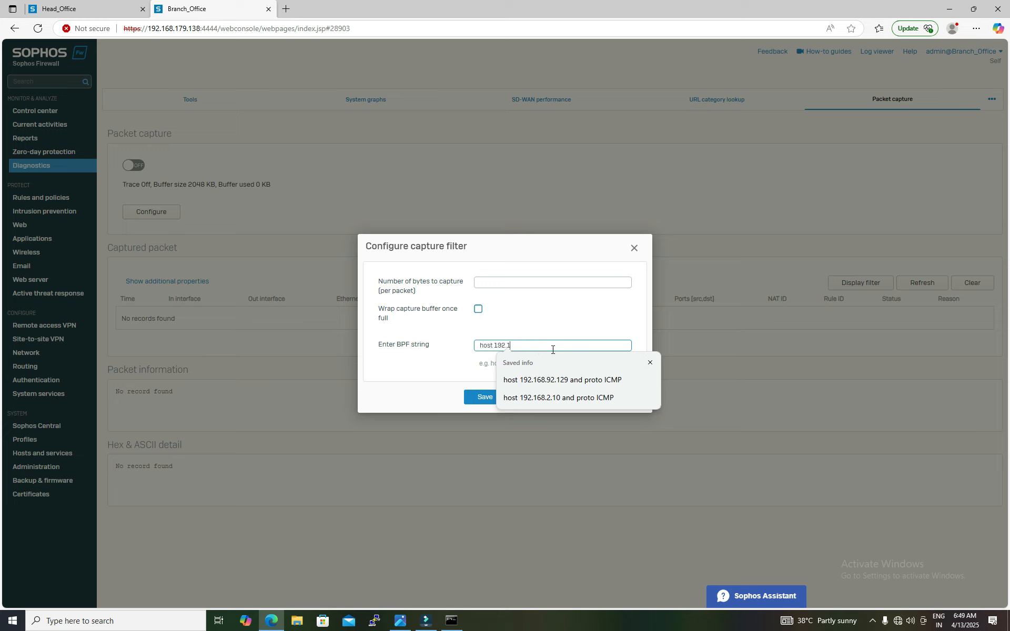
text(host 192.168.2.10 and proto ICMP)
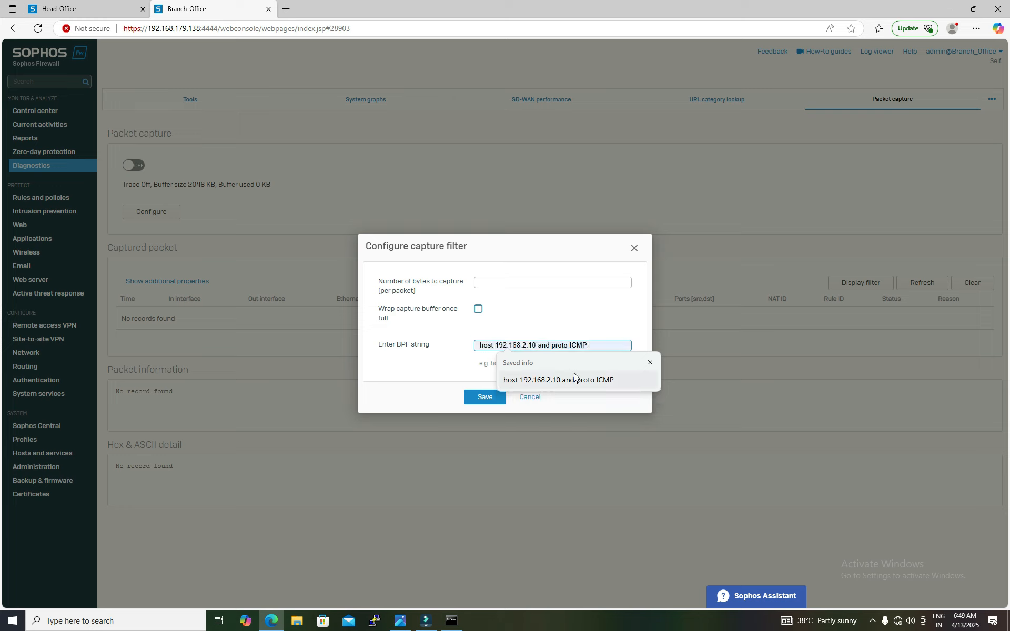
click(573, 375)
click(485, 398)
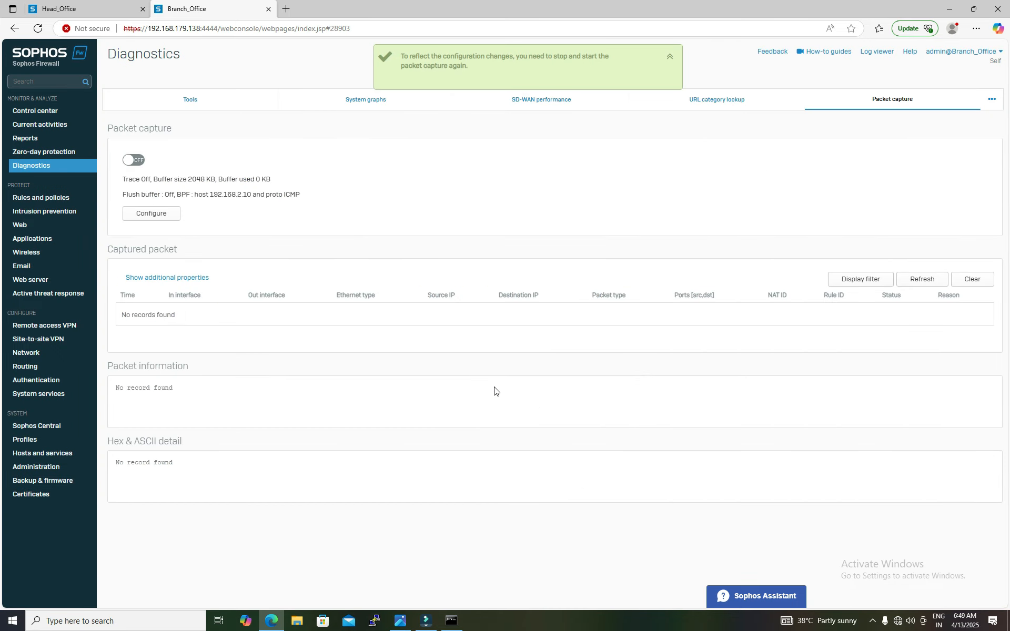
click(137, 160)
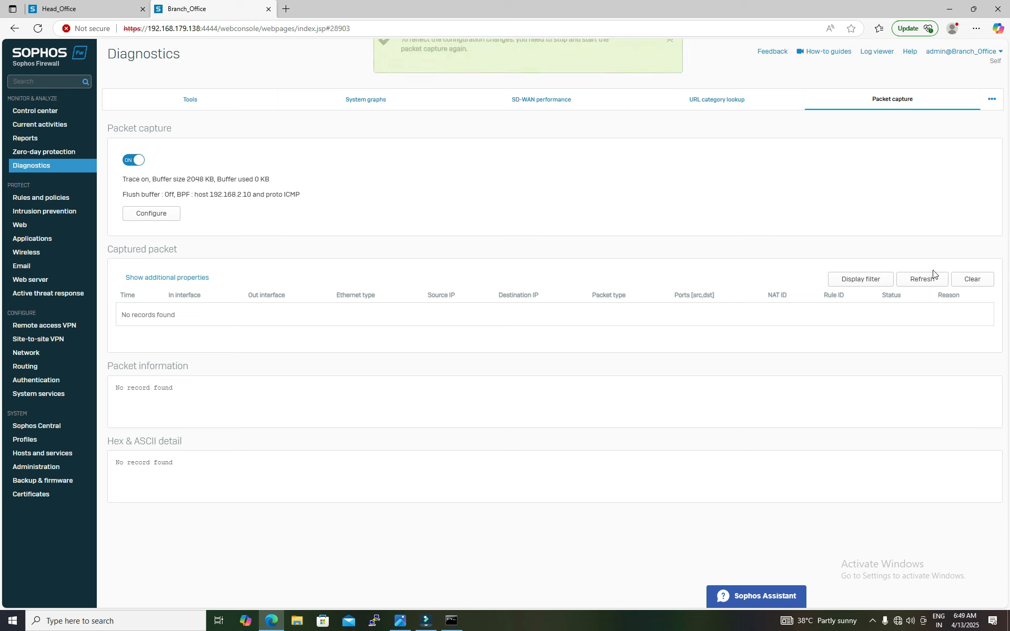
Step: Rerun the ping to 192.168.92.129 from the Head Office PC and refresh the Branch Office captured packets
click(451, 620)
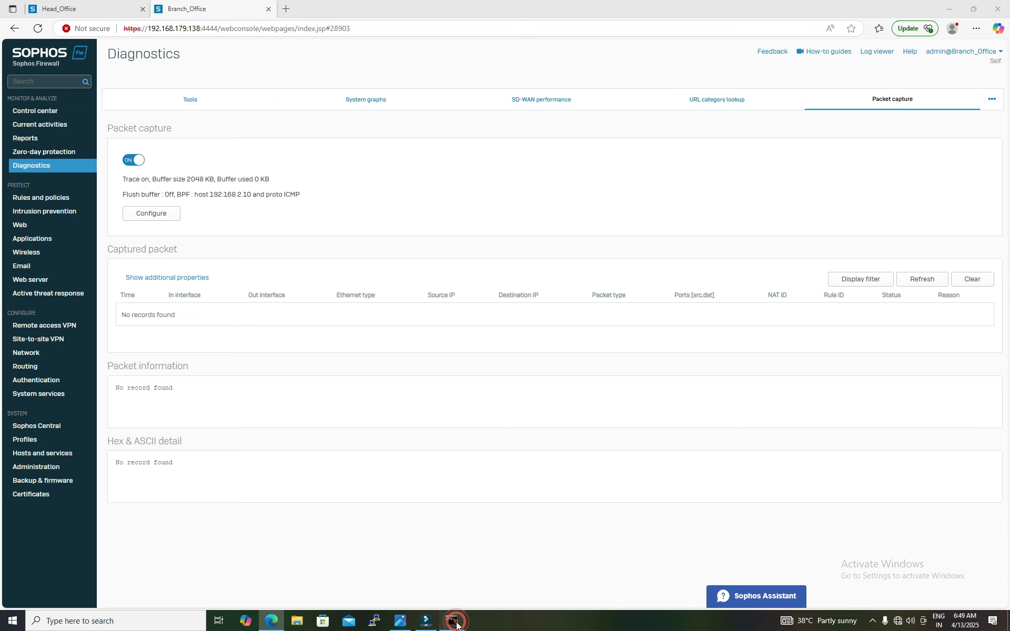
click(471, 380)
key(Return)
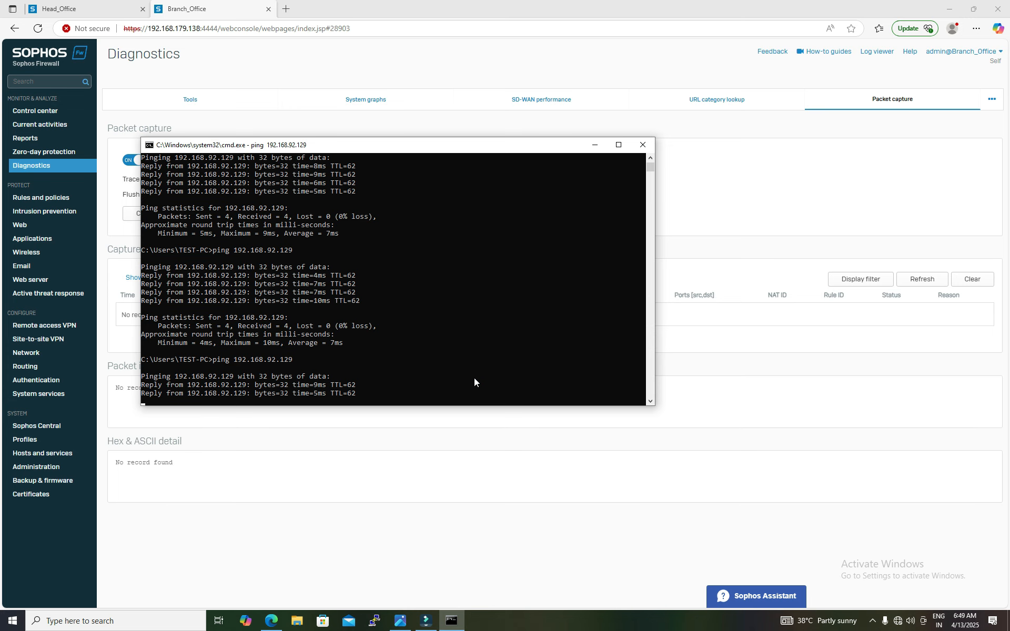
click(921, 279)
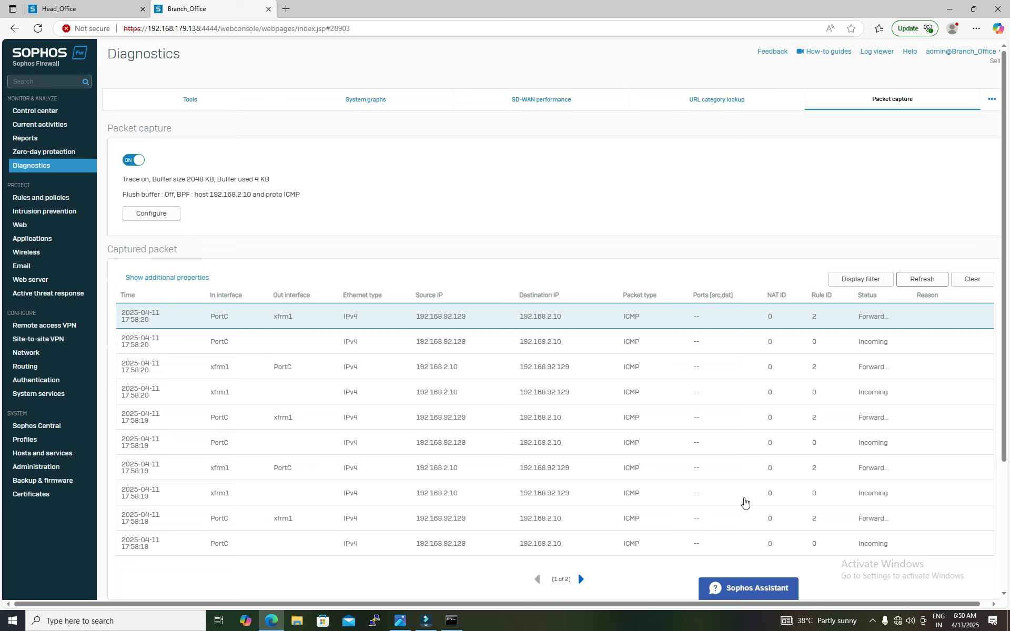
Step: Examine the Branch Office captured packets' status and the ID of its VPN to DMZ firewall rule, returning to packet capture
drag(895, 492, 855, 497)
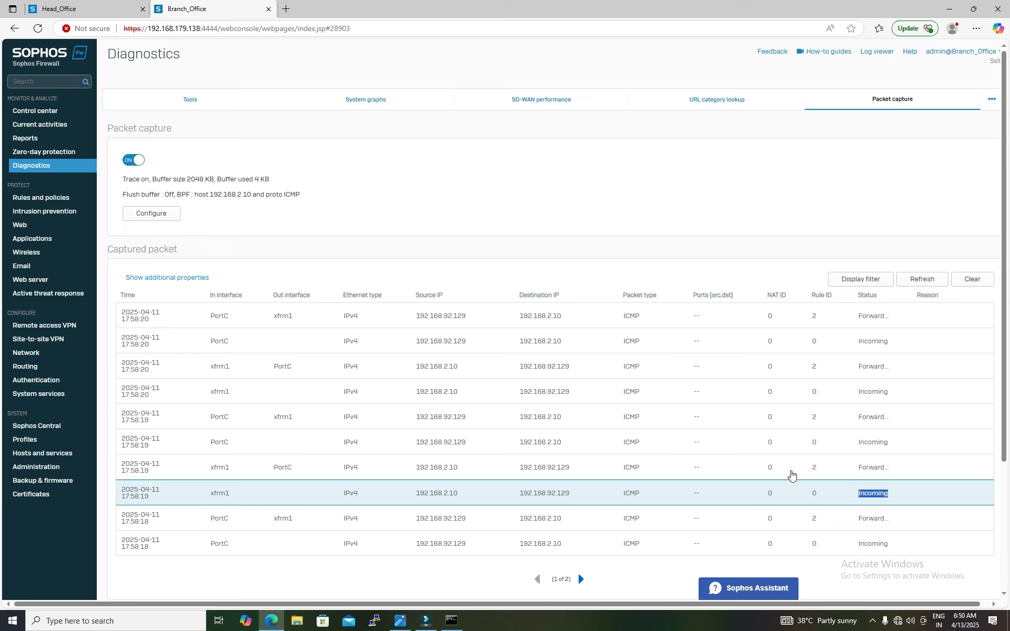
click(45, 198)
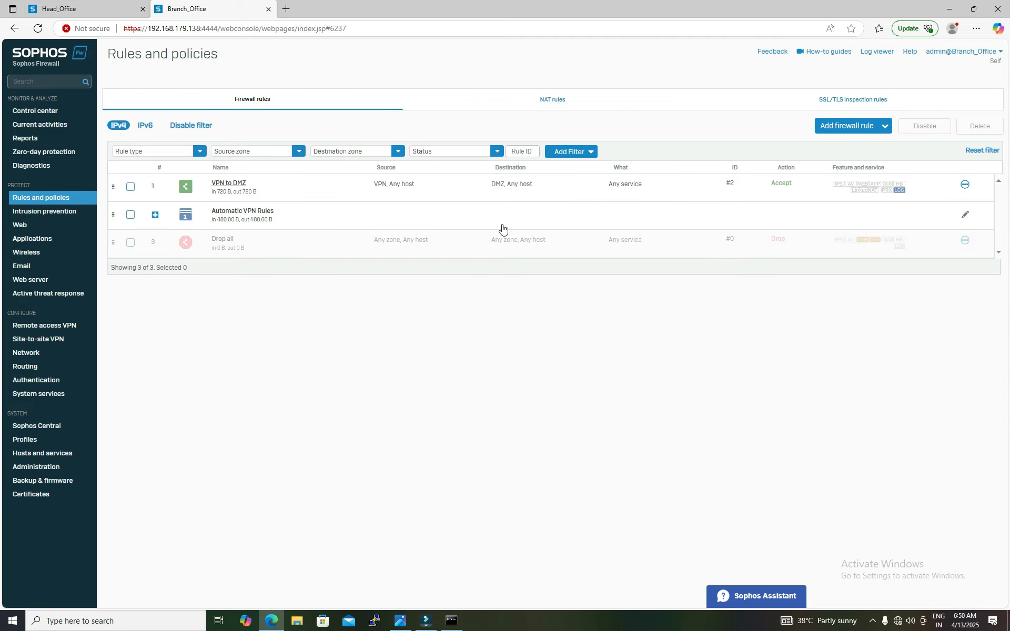
drag(739, 185, 720, 188)
click(41, 165)
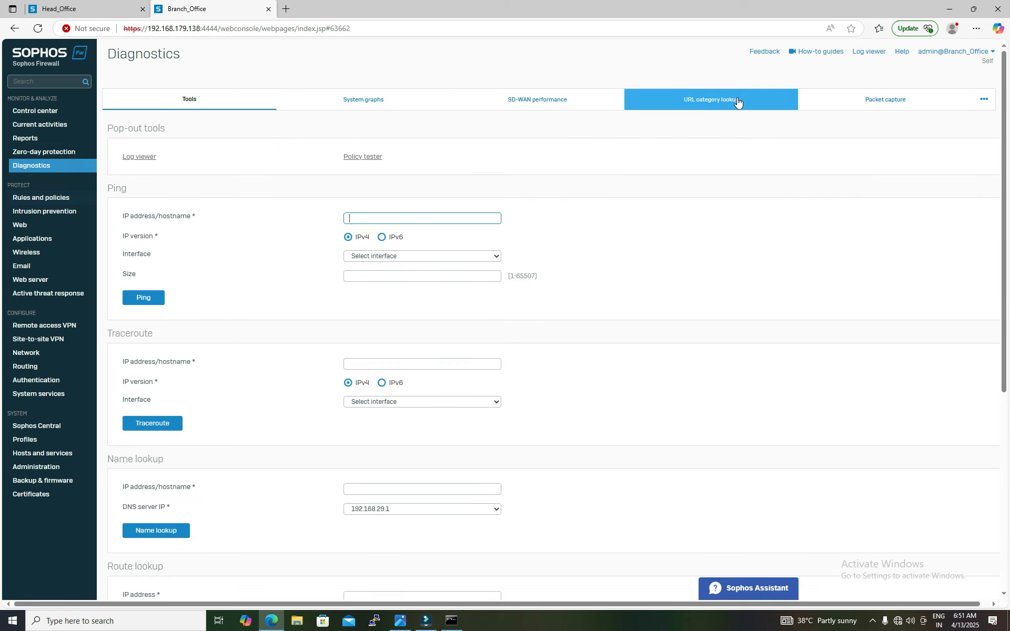
click(884, 100)
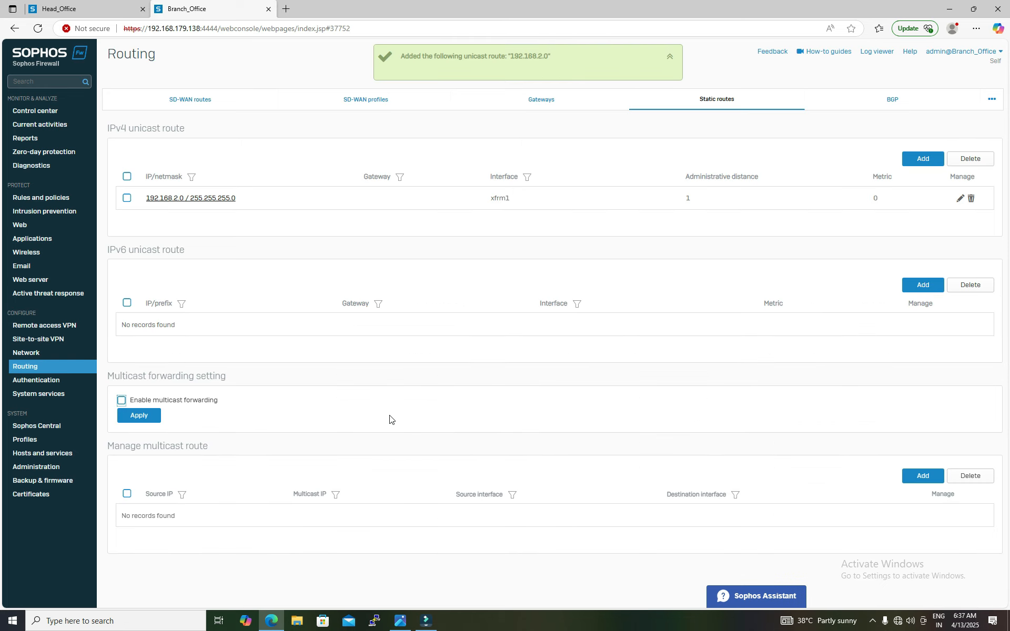
Step: Switch between the Head Office and Branch Office firewalls to compare their firewall rules with the captured packets
click(103, 14)
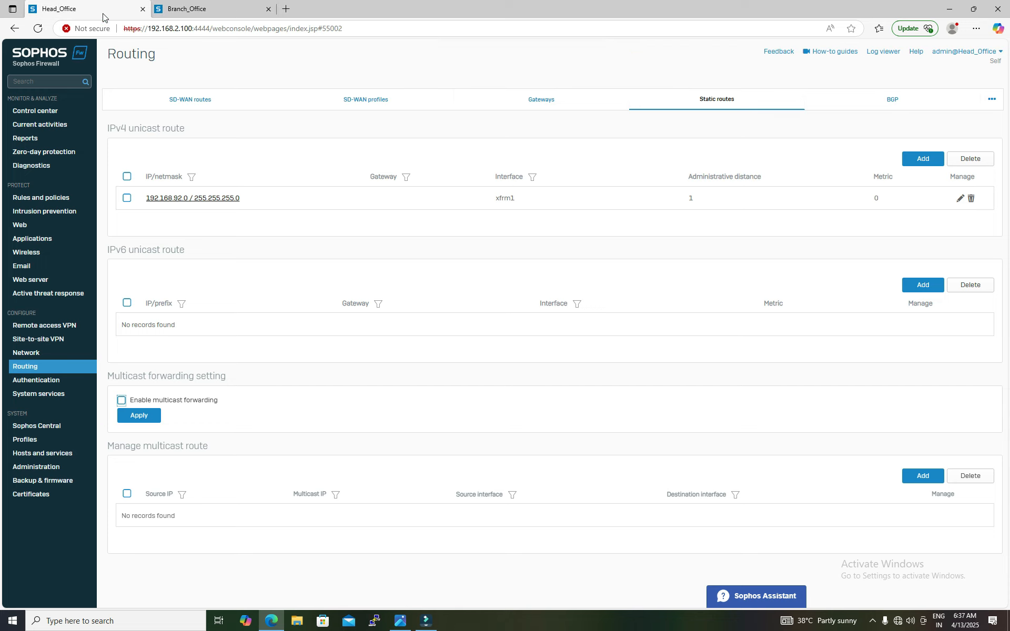
click(208, 11)
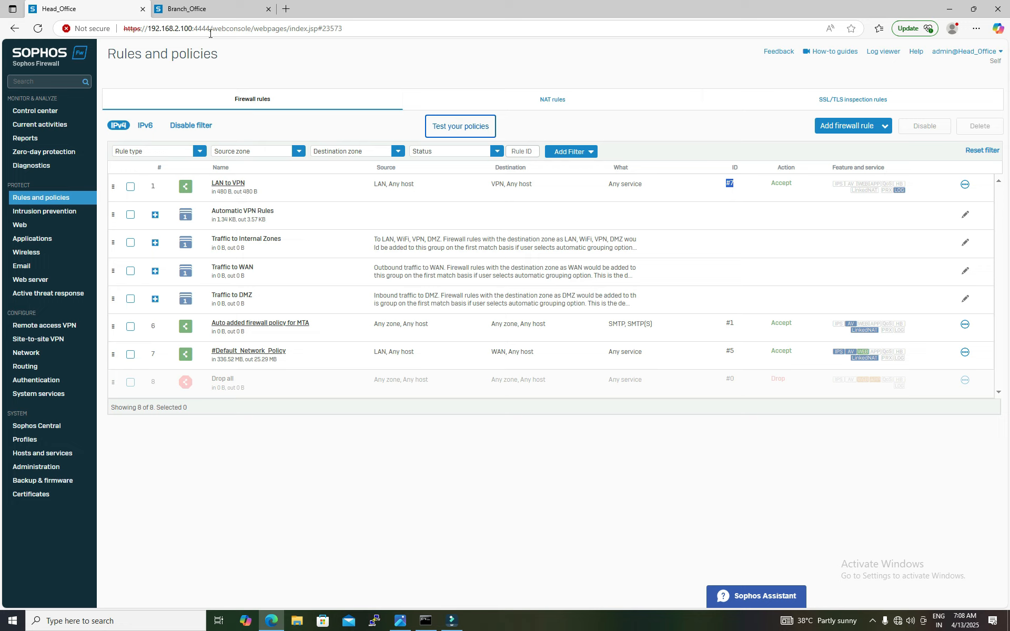
click(211, 9)
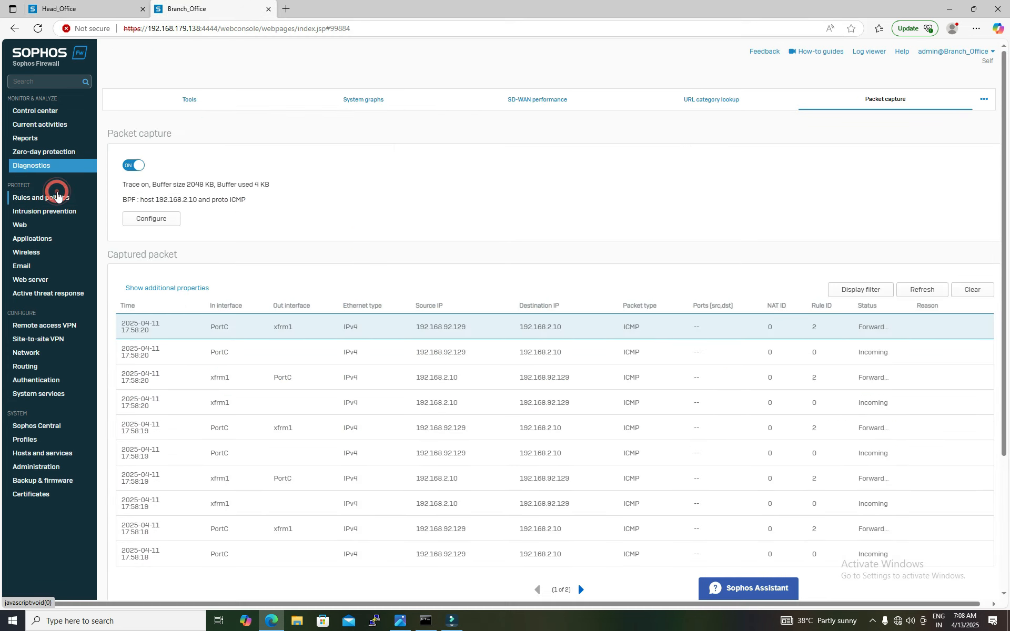
click(57, 192)
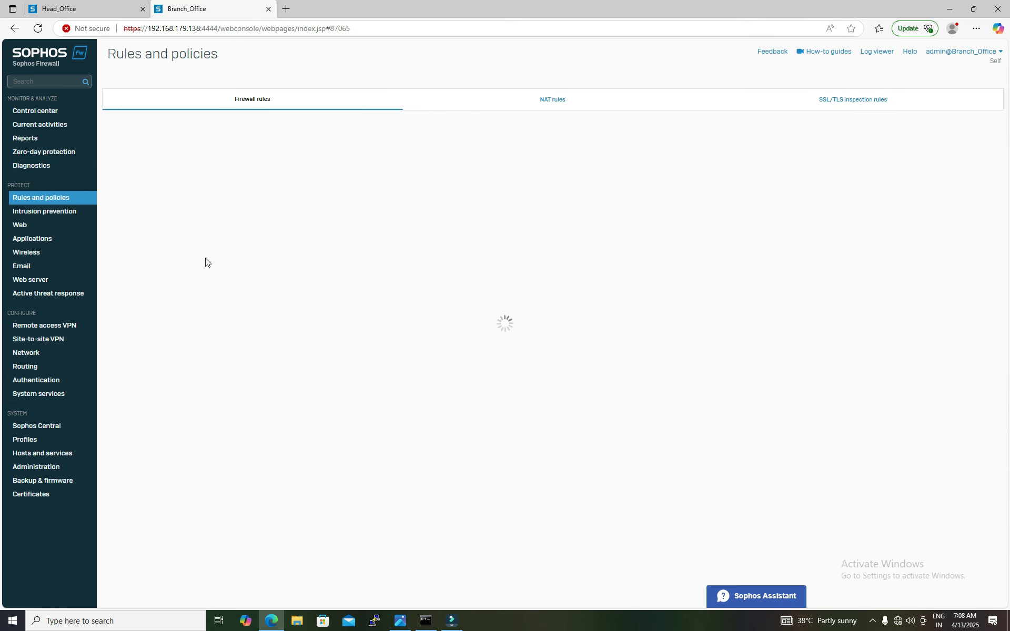